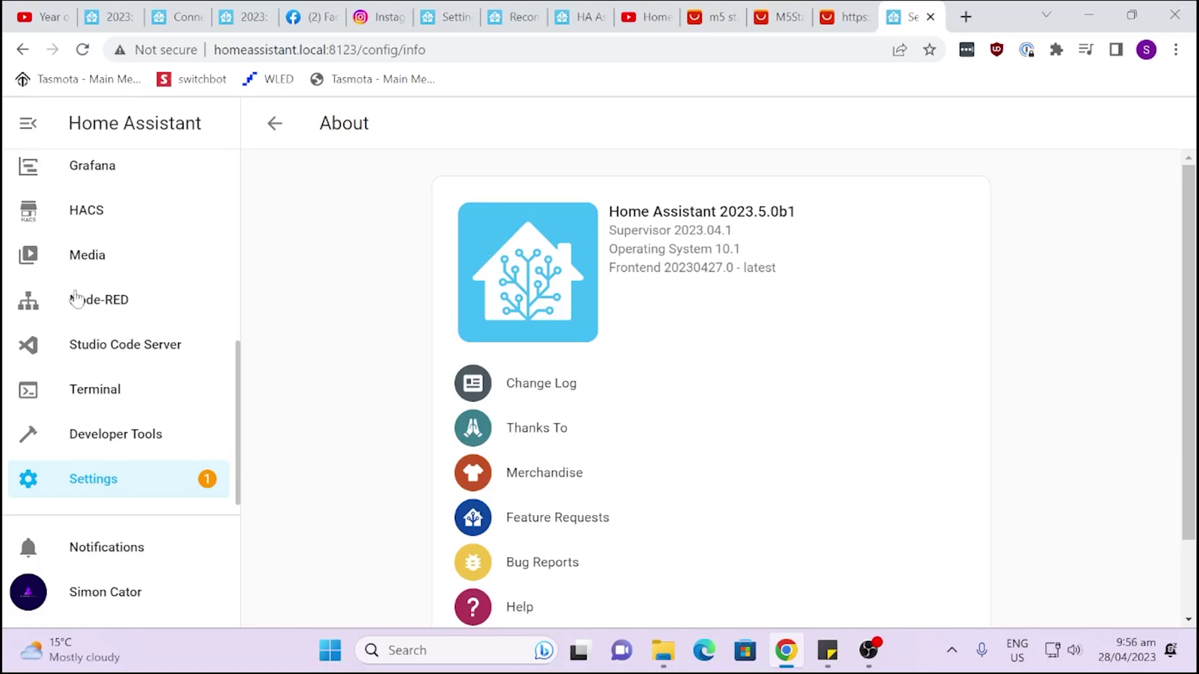
Go from the Settings overview to the Voice assistants page.
left_click(134, 487)
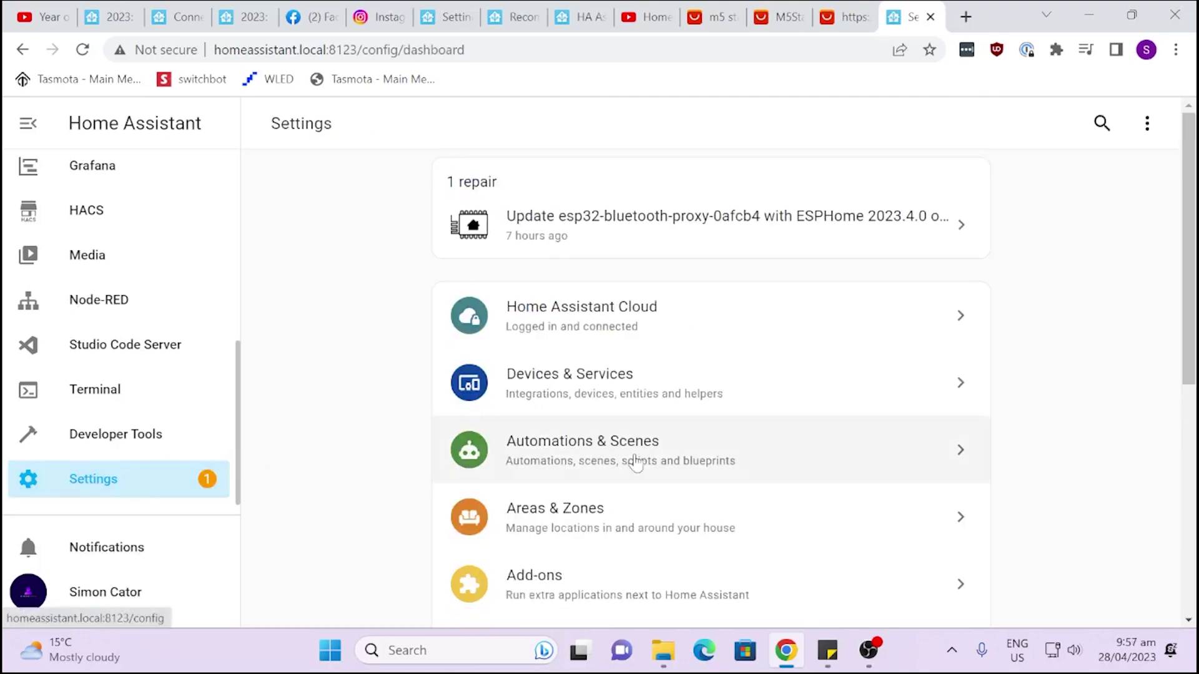
scroll(635, 462, "down", 3)
scroll(635, 463, "down", 1)
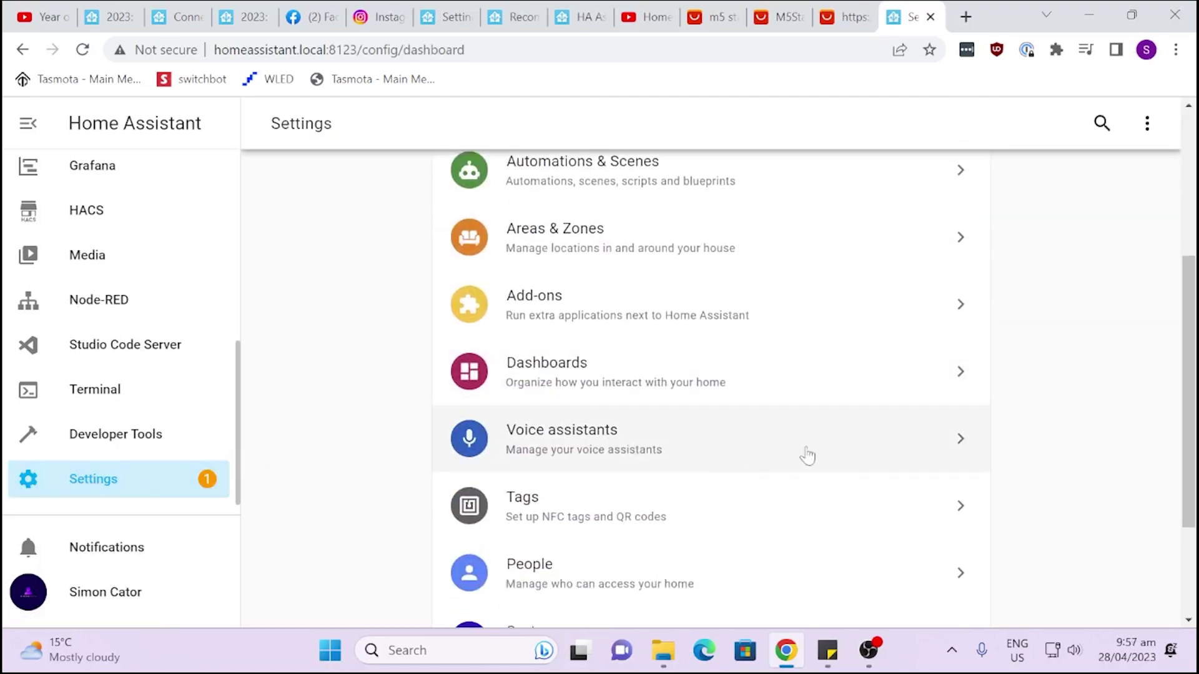
left_click(567, 434)
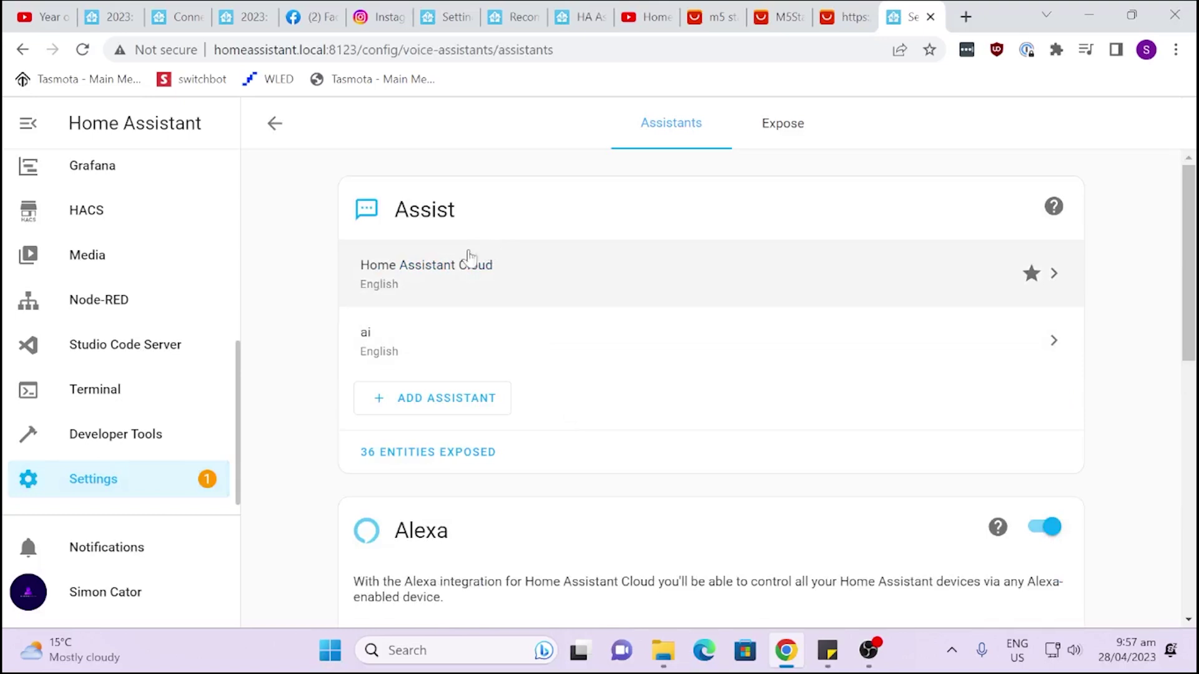
Open the Home Assistant Cloud entry in the Assist card.
scroll(709, 381, "down", 1)
scroll(709, 380, "down", 6)
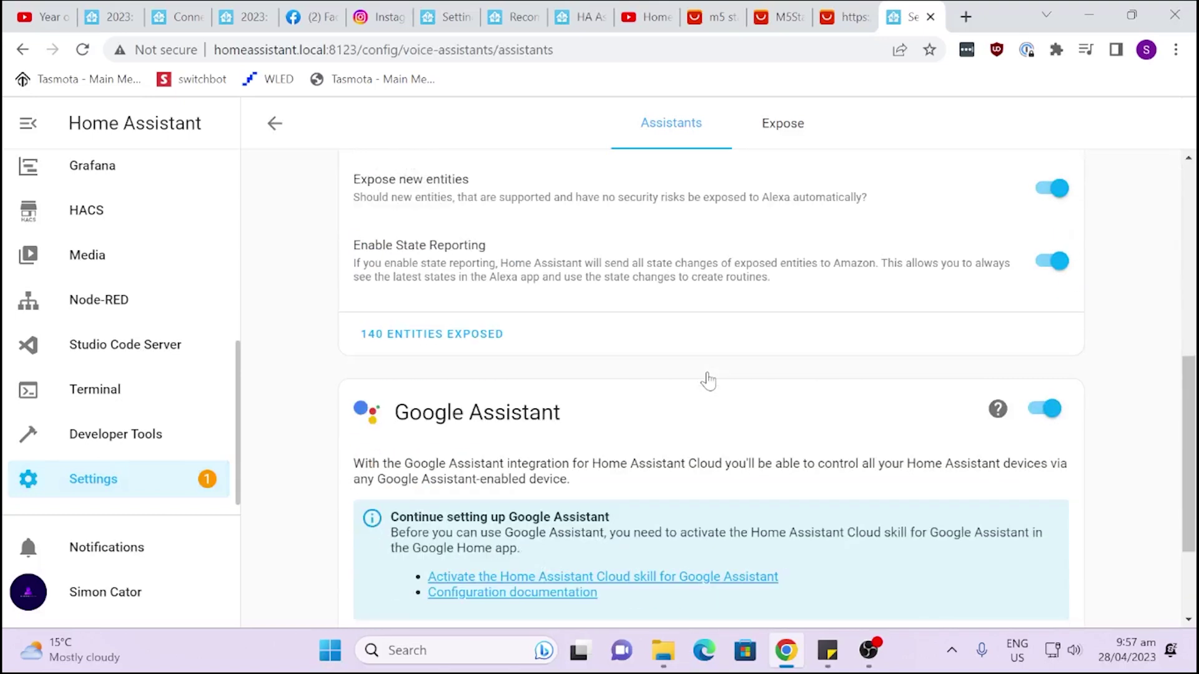
scroll(711, 378, "up", 4)
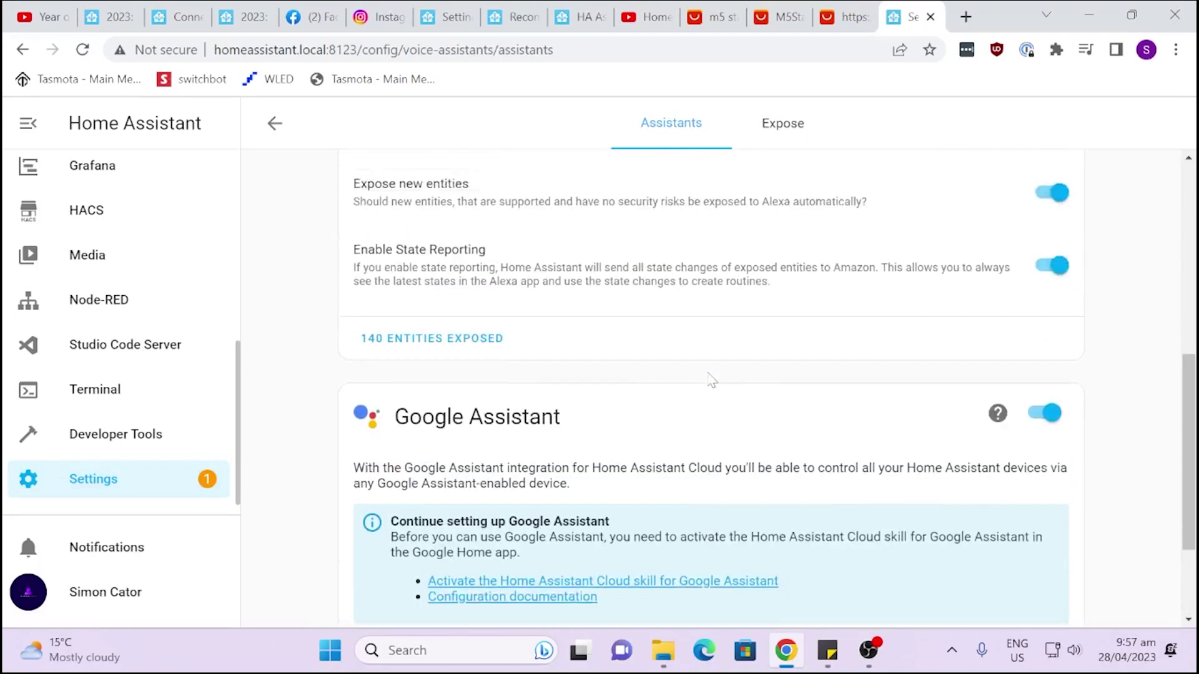
scroll(711, 380, "up", 5)
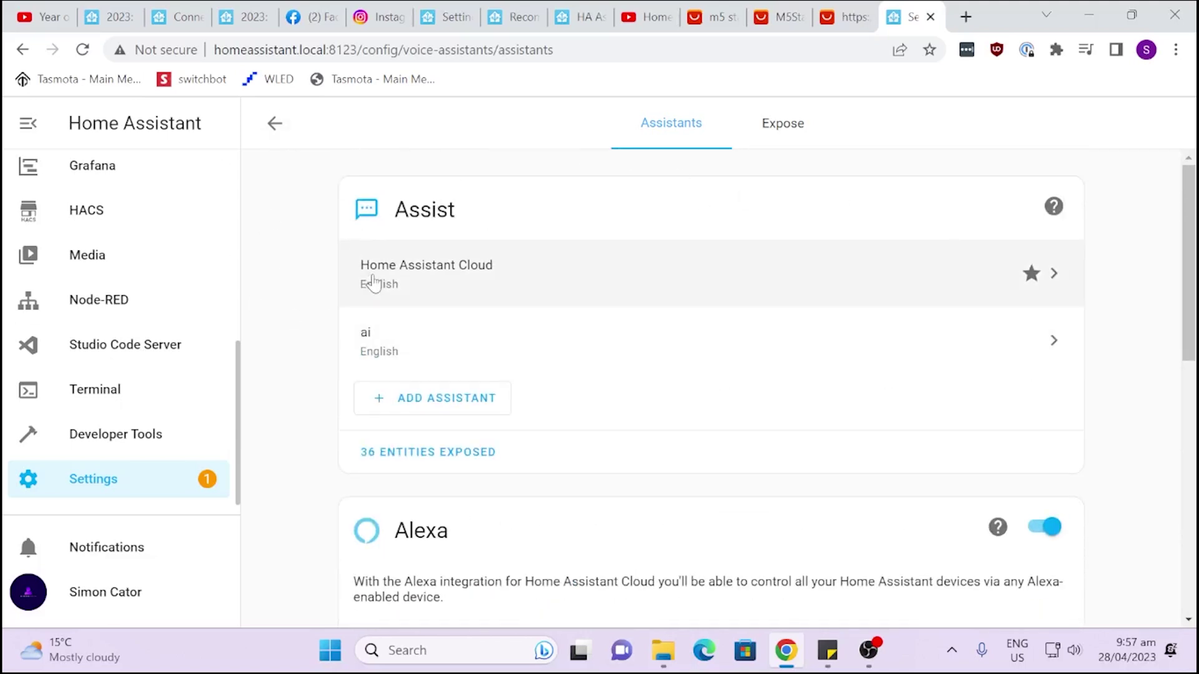
left_click(449, 285)
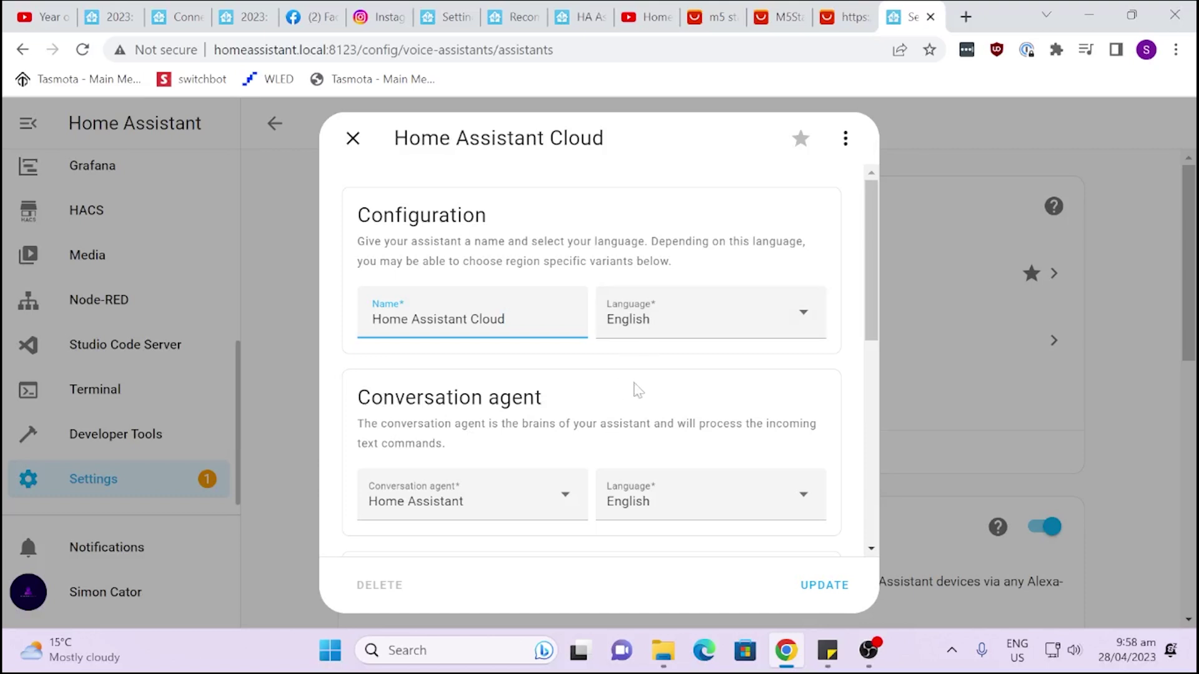
left_click(704, 321)
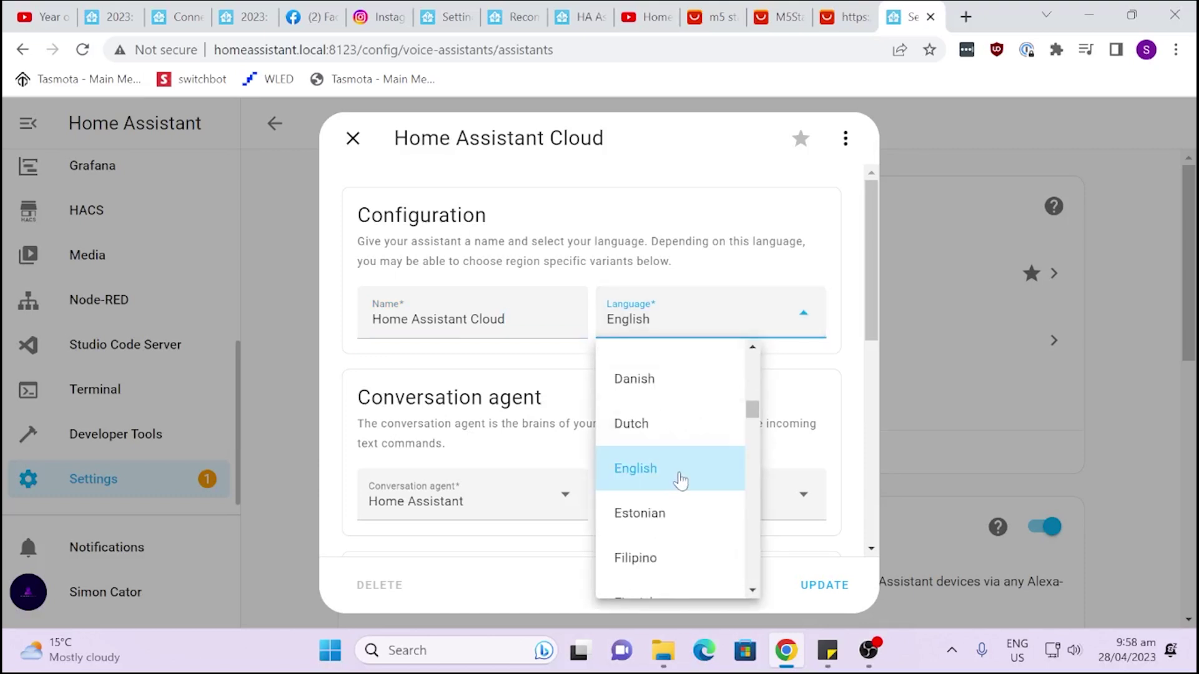
scroll(681, 480, "down", 5)
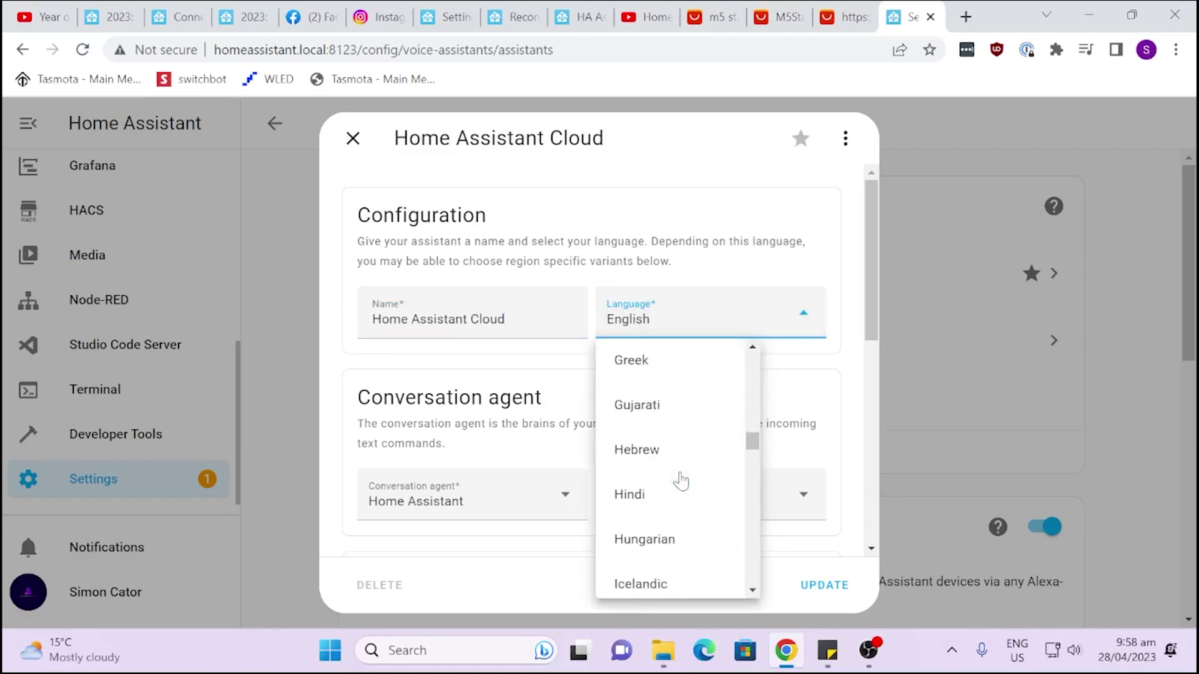
scroll(680, 481, "up", 3)
left_click(728, 257)
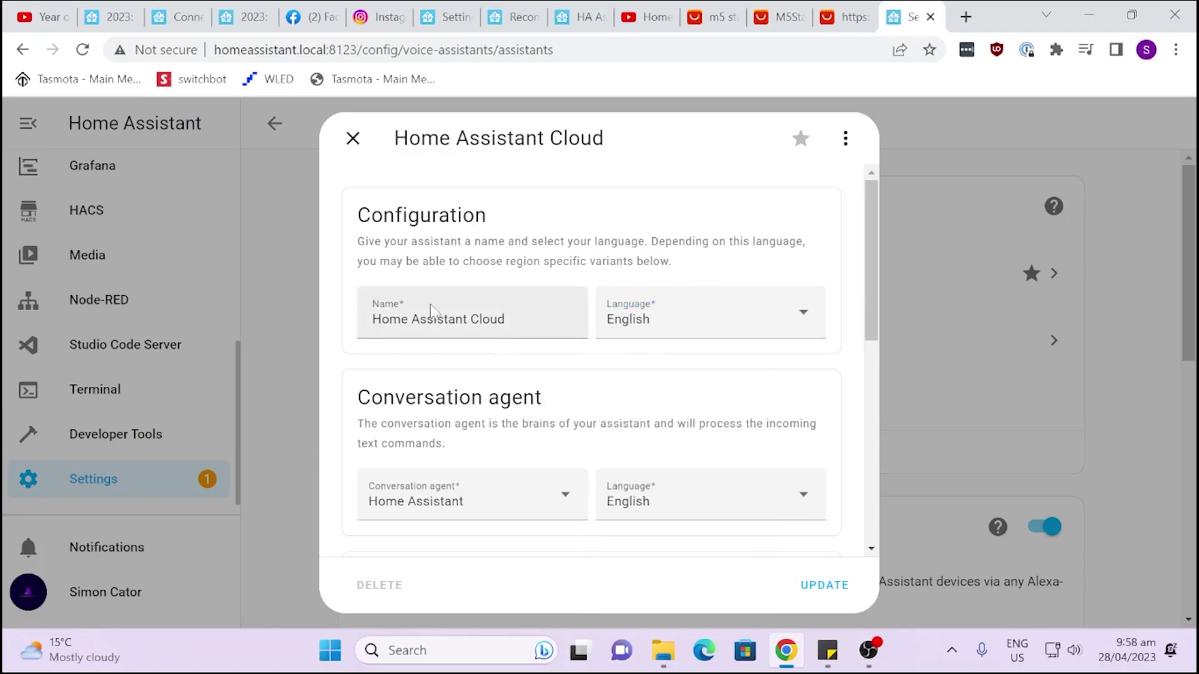
scroll(503, 437, "down", 2)
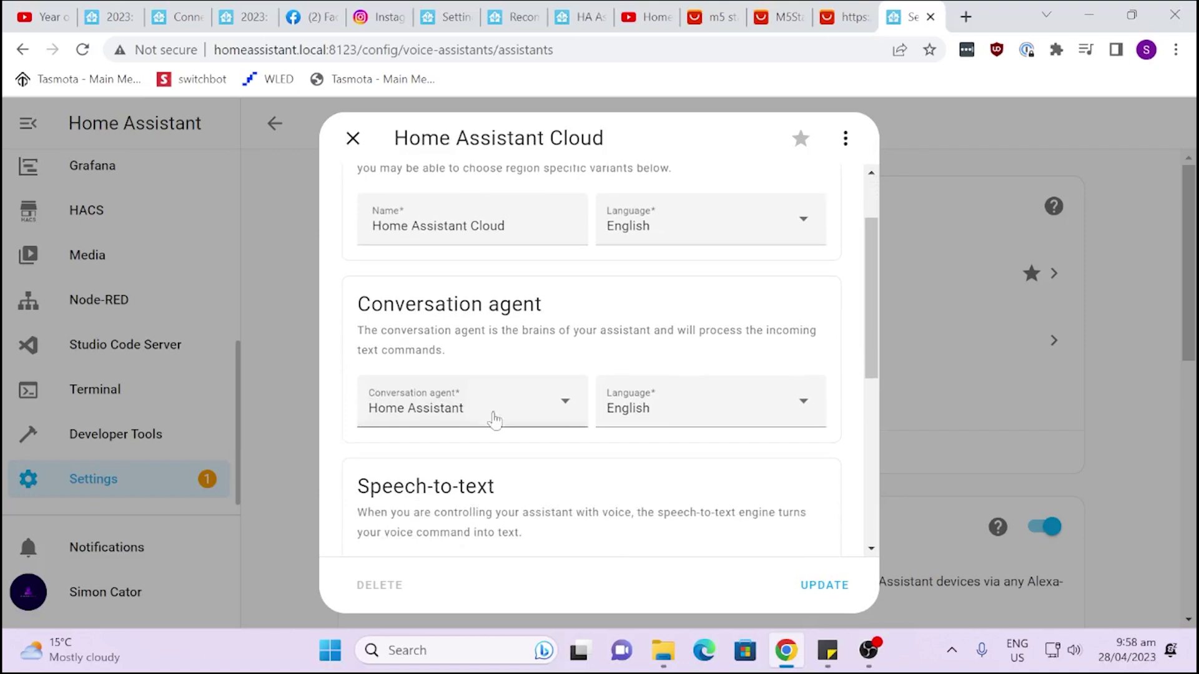
left_click(566, 404)
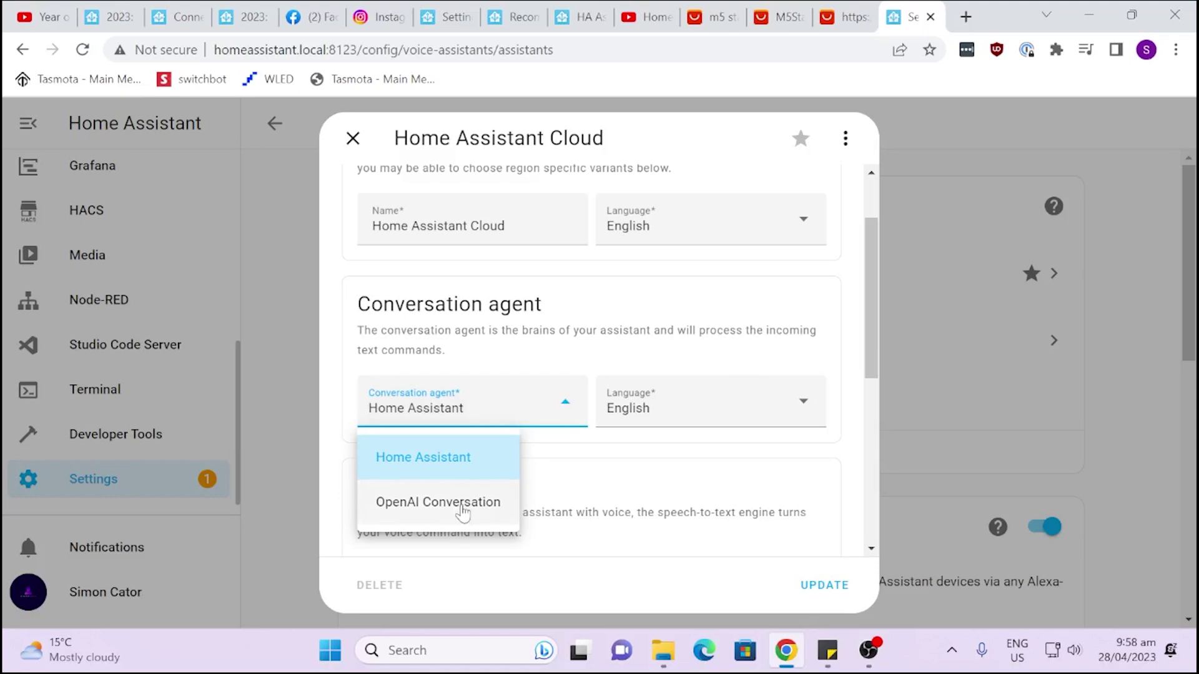
left_click(529, 368)
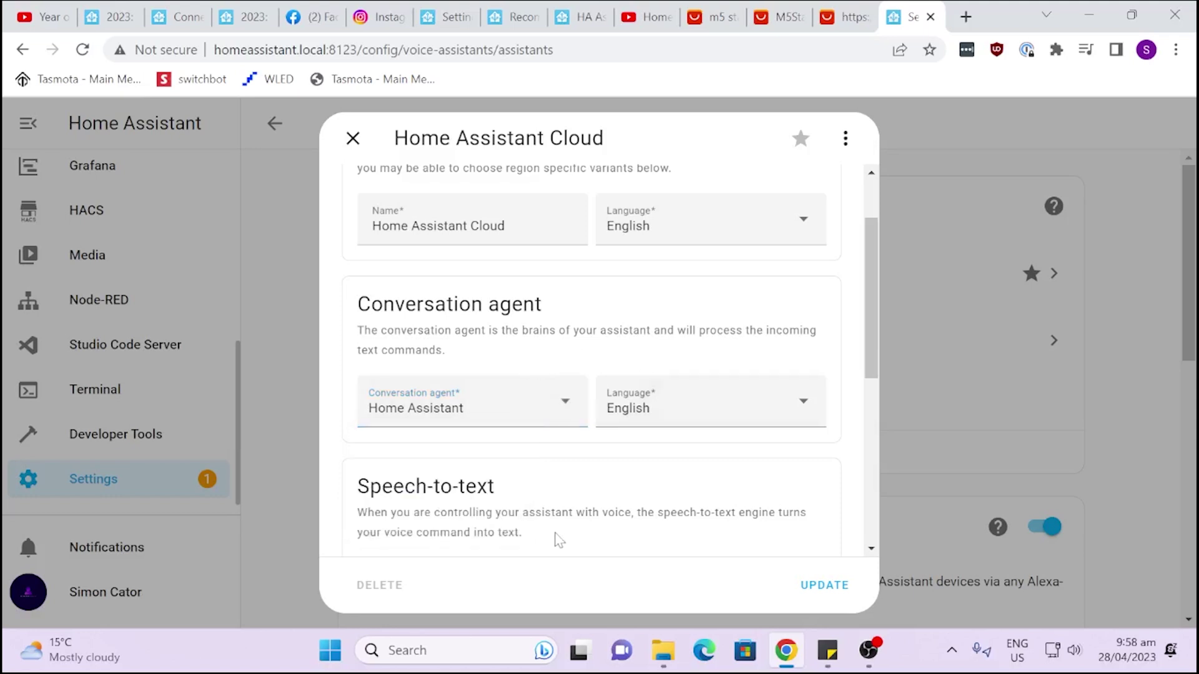
scroll(556, 537, "down", 1)
scroll(557, 537, "down", 2)
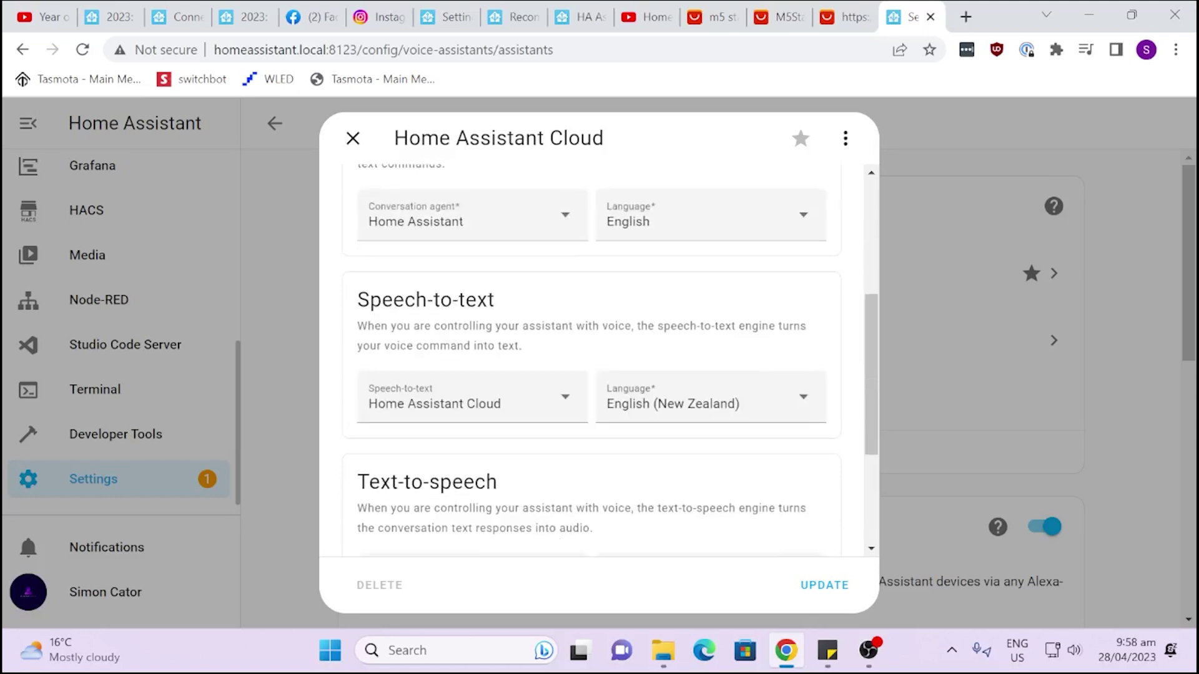
left_click(567, 403)
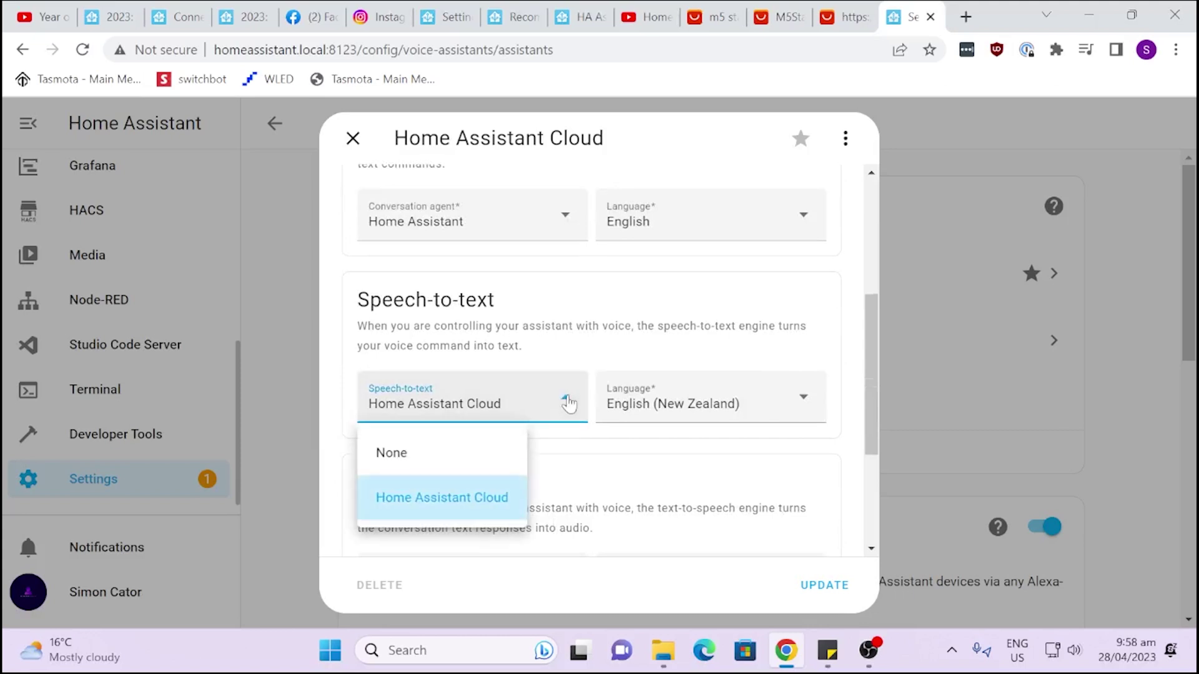
left_click(609, 485)
left_click(670, 410)
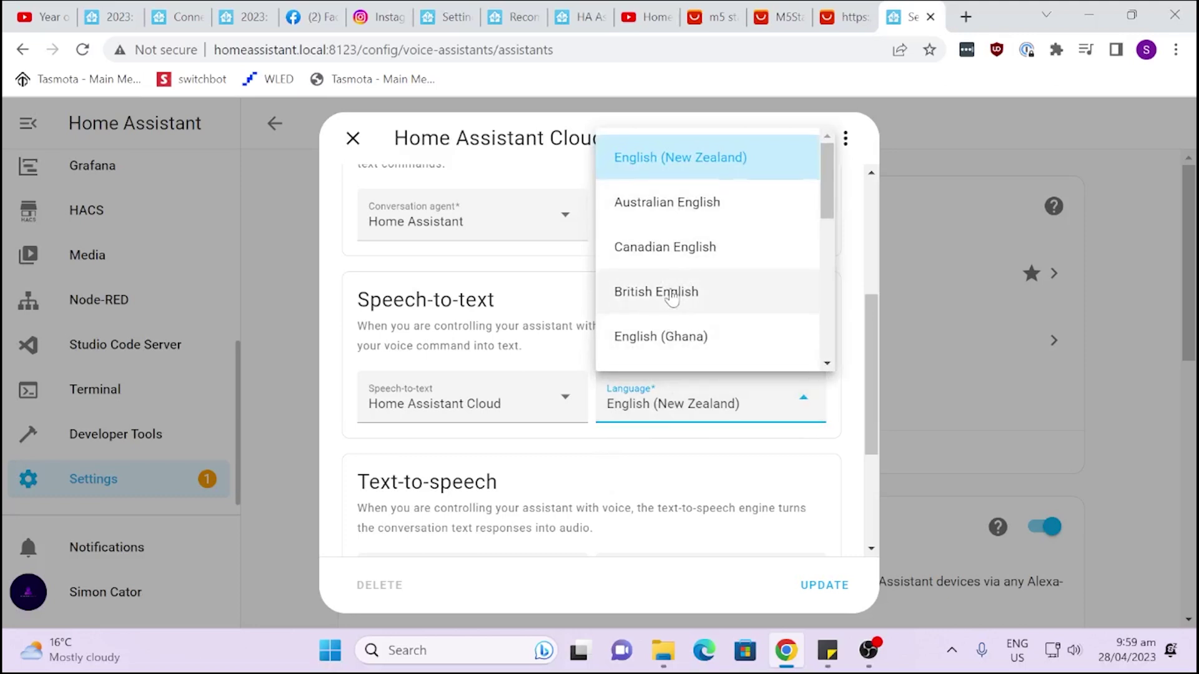
scroll(670, 295, "down", 5)
scroll(670, 295, "down", 3)
scroll(670, 306, "up", 8)
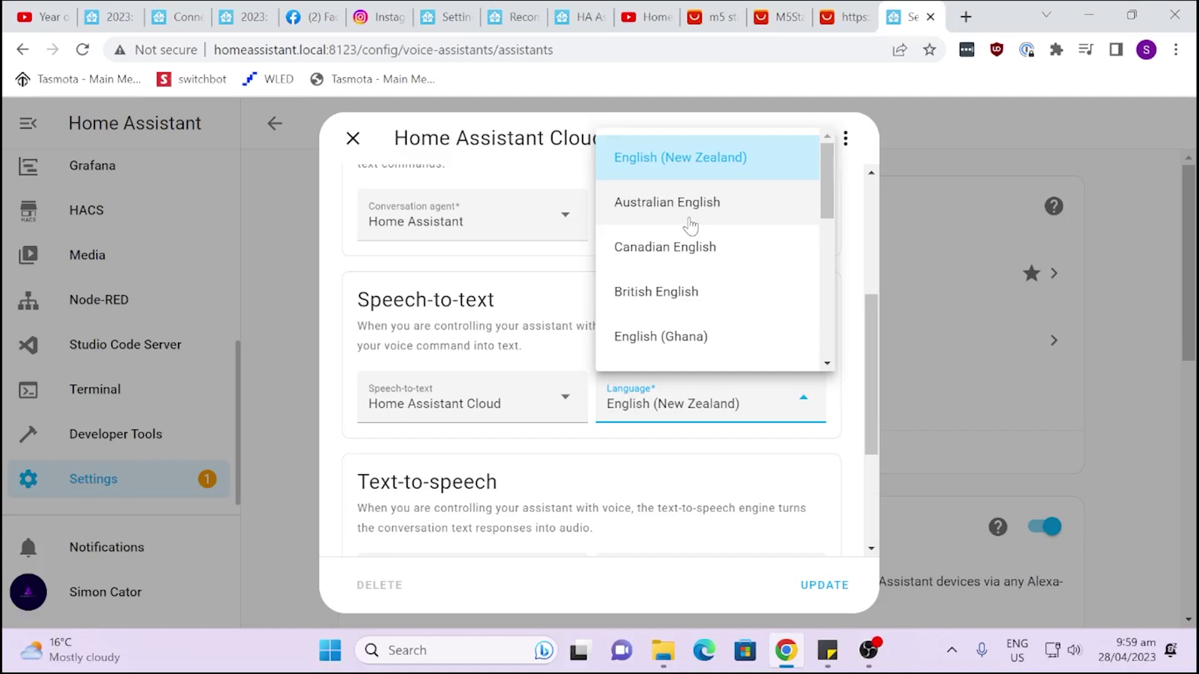
left_click(851, 272)
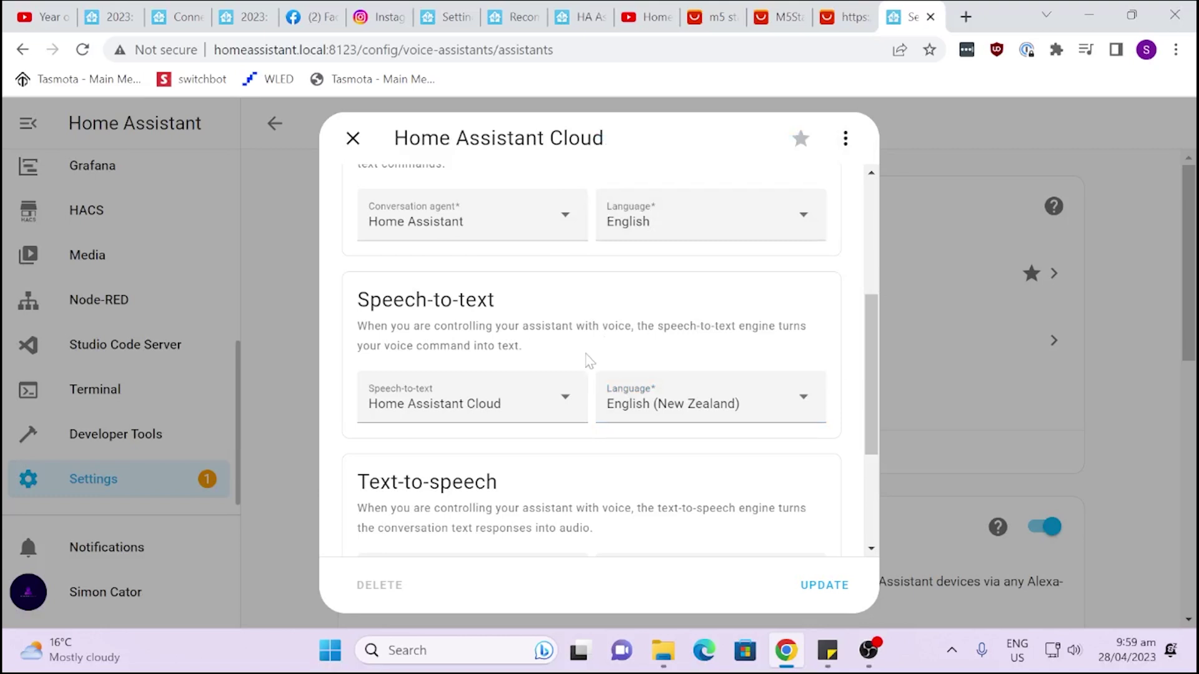
Keep Home Assistant Cloud as text-to-speech engine with the MollyNeural voice.
scroll(570, 372, "down", 3)
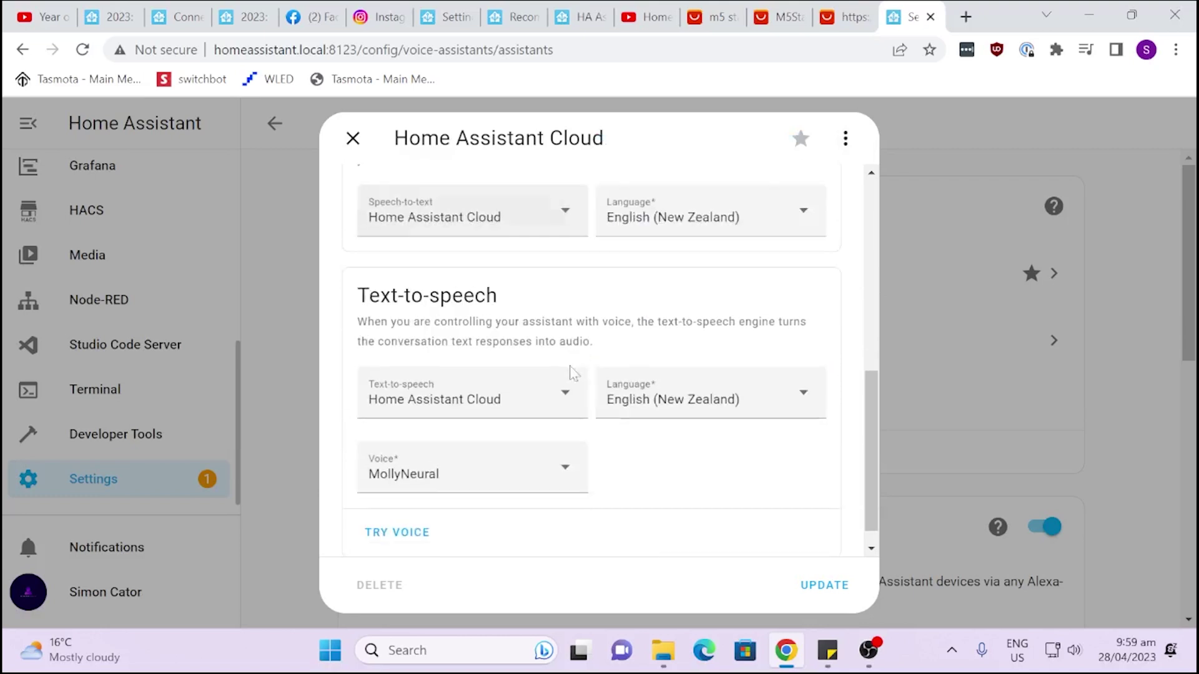
left_click(464, 393)
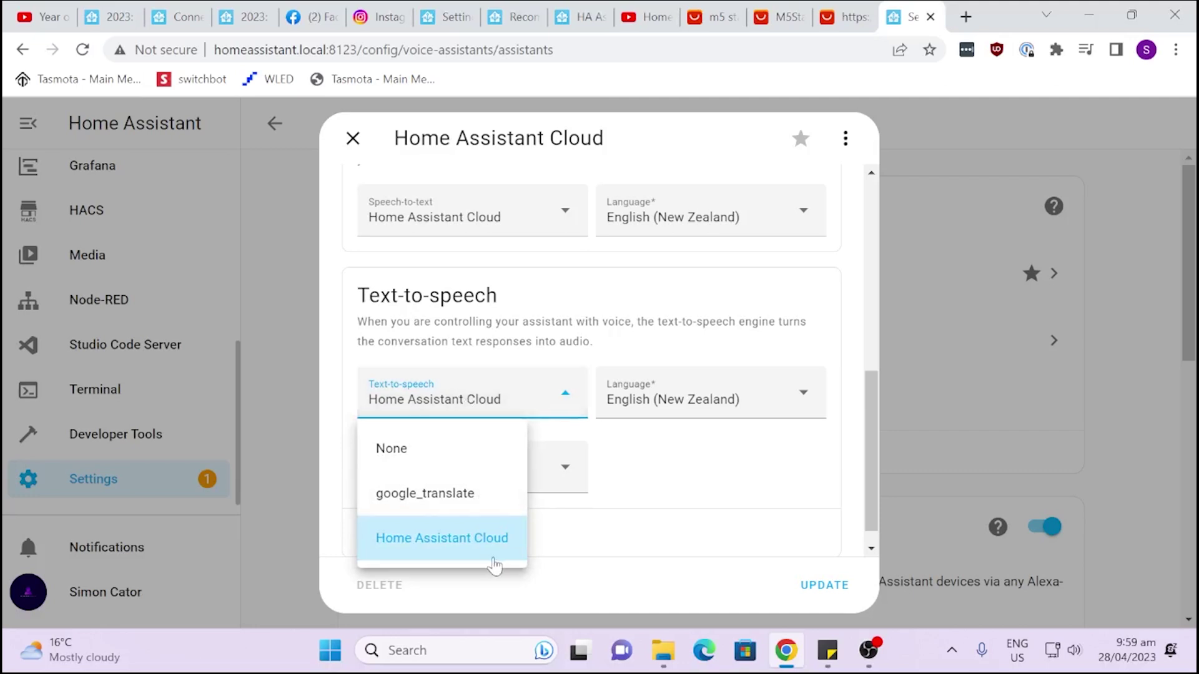
left_click(716, 480)
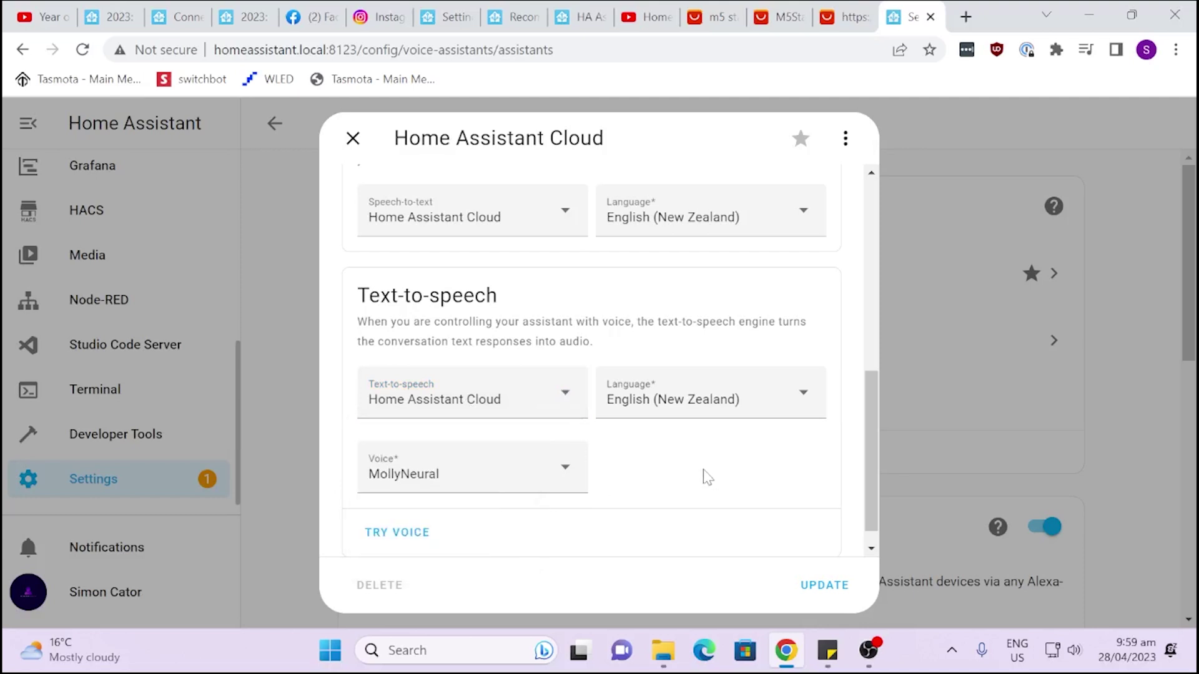
left_click(563, 469)
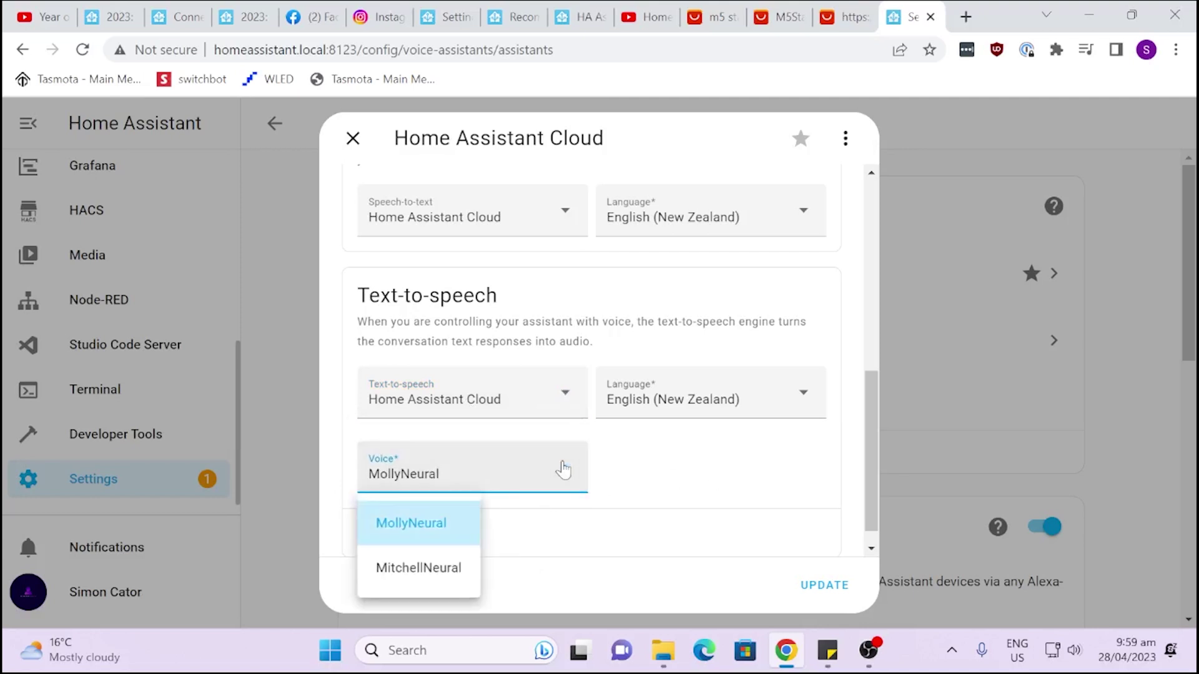
left_click(564, 470)
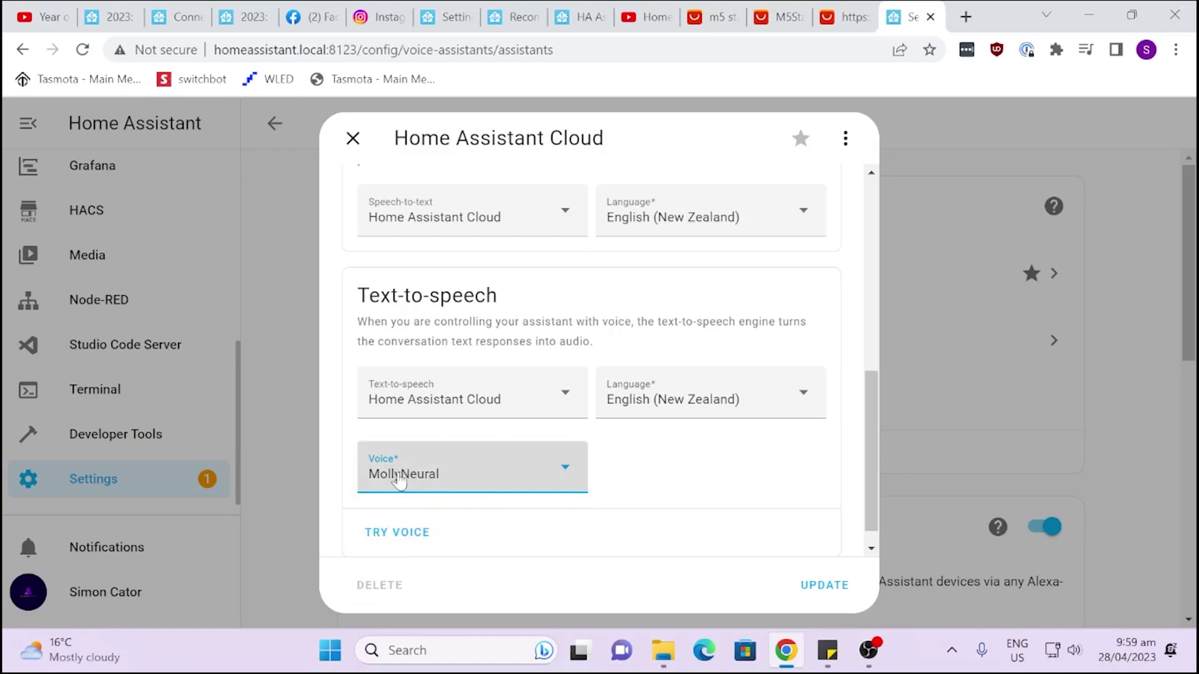
Play the MollyNeural test message, then switch the voice to MitchellNeural and save.
left_click(413, 545)
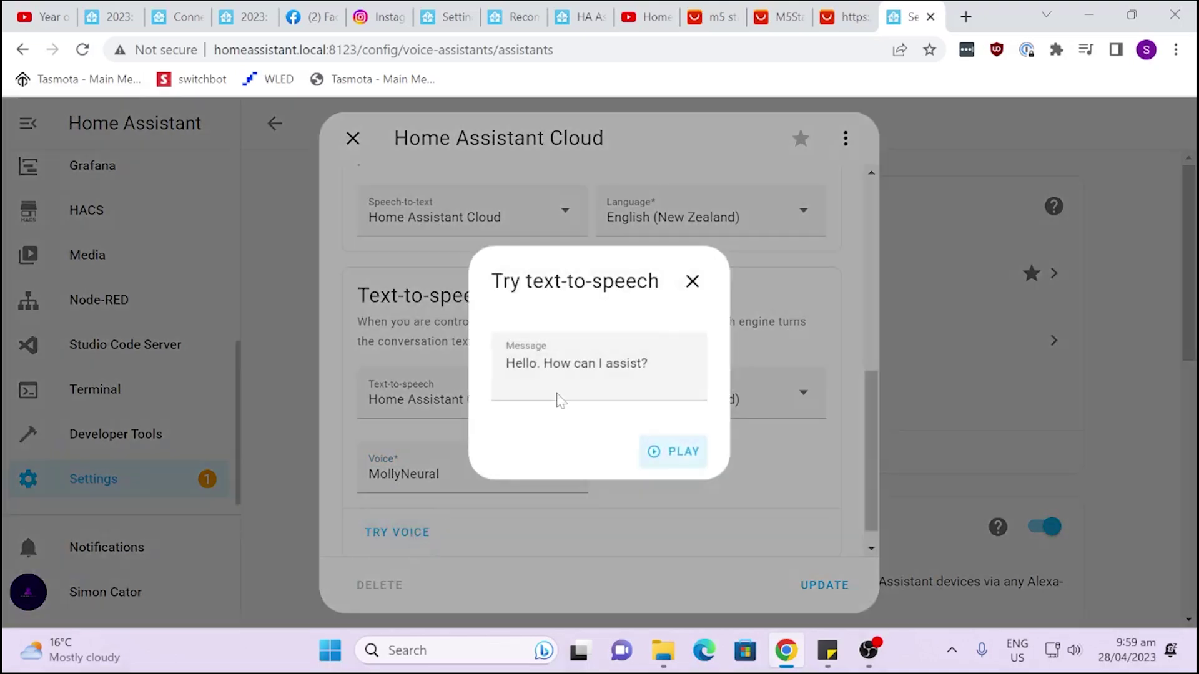
left_click(684, 457)
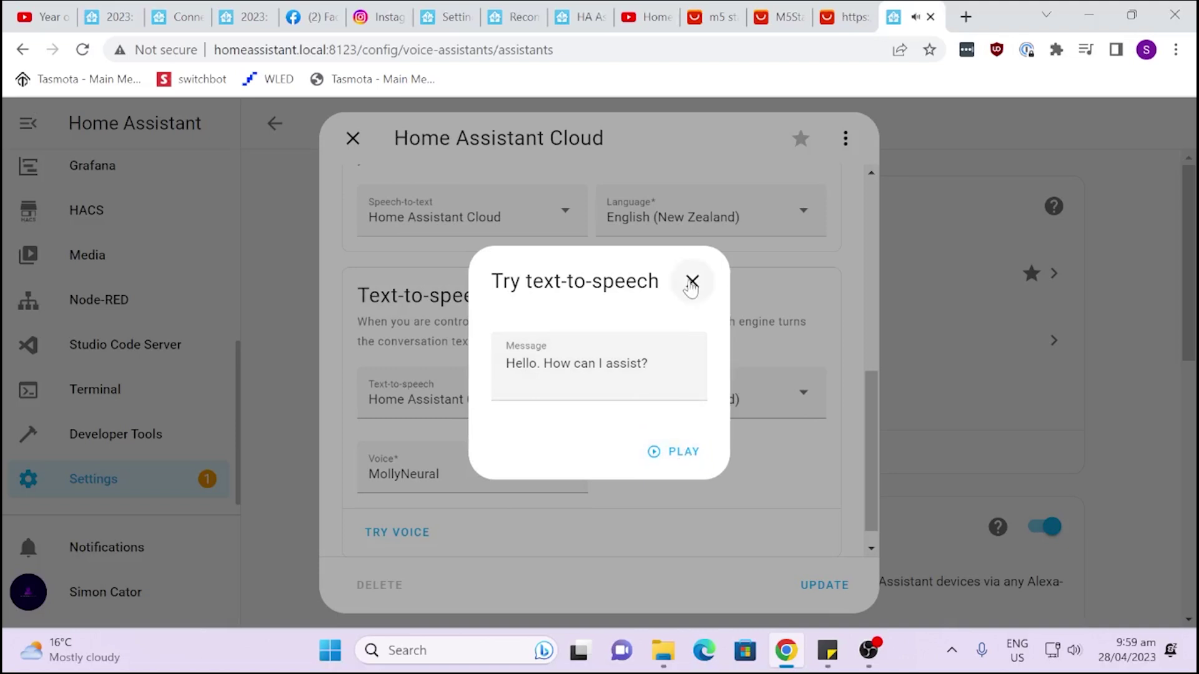
left_click(691, 282)
left_click(428, 472)
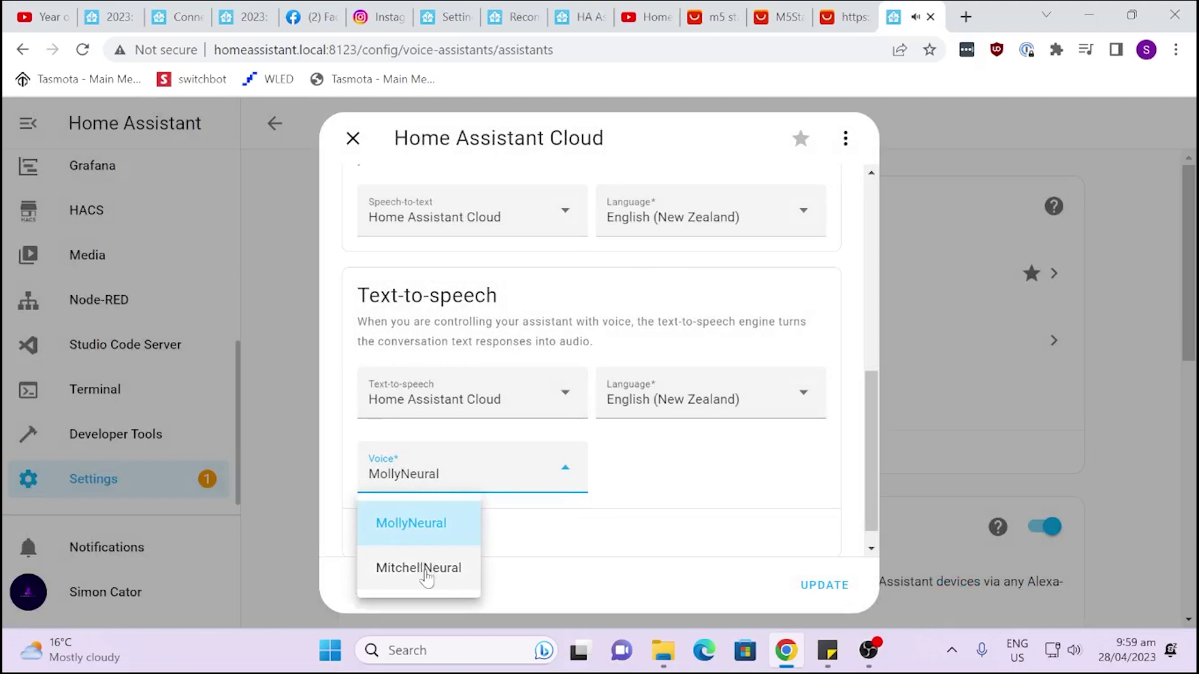
left_click(425, 569)
left_click(818, 584)
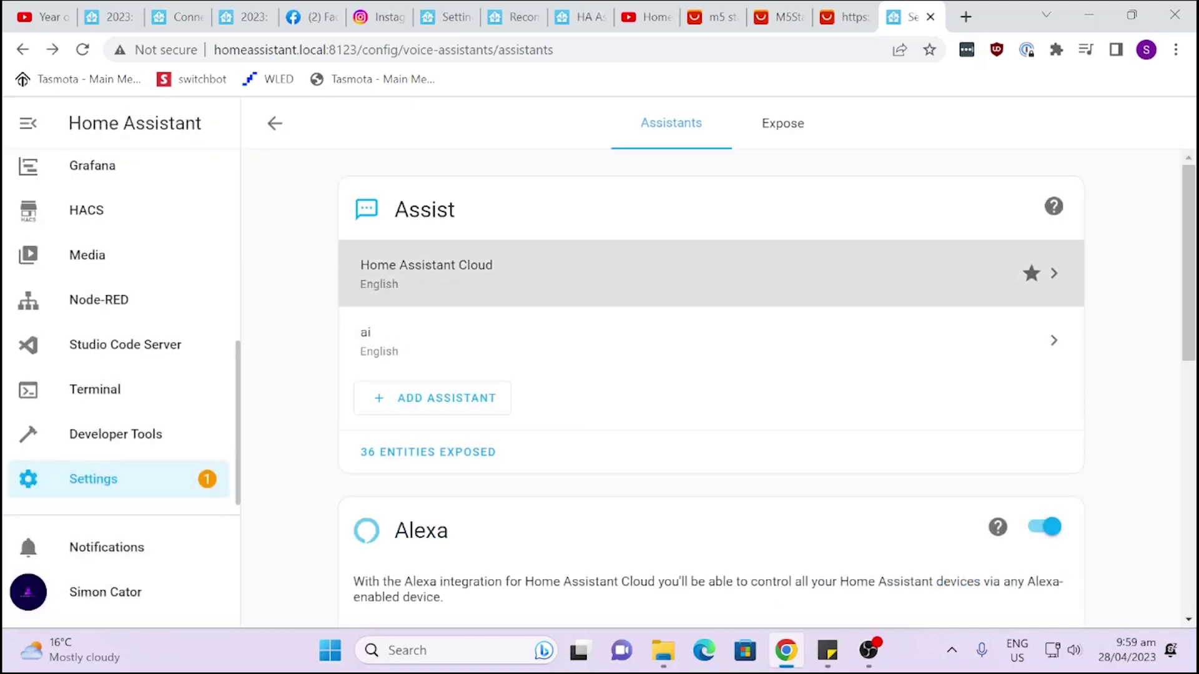
Reopen the Home Assistant Cloud assistant and play the MitchellNeural test message.
scroll(725, 536, "down", 5)
scroll(725, 535, "up", 5)
left_click(385, 299)
scroll(579, 448, "down", 10)
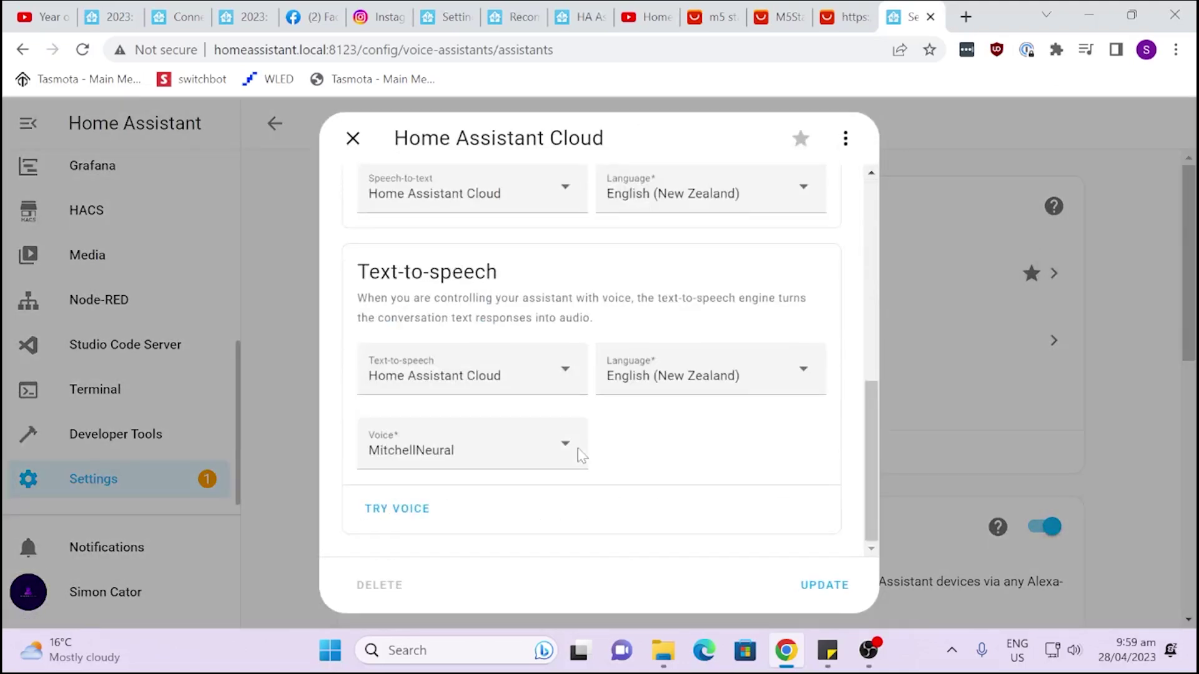
left_click(412, 511)
left_click(670, 451)
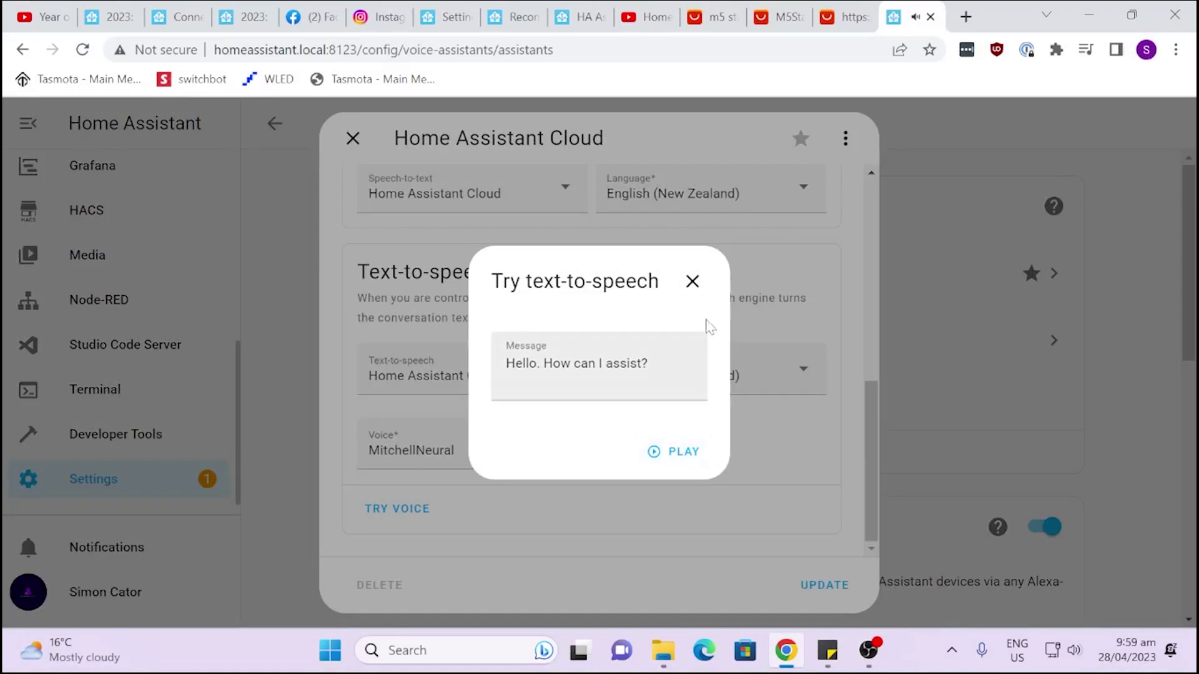
left_click(692, 282)
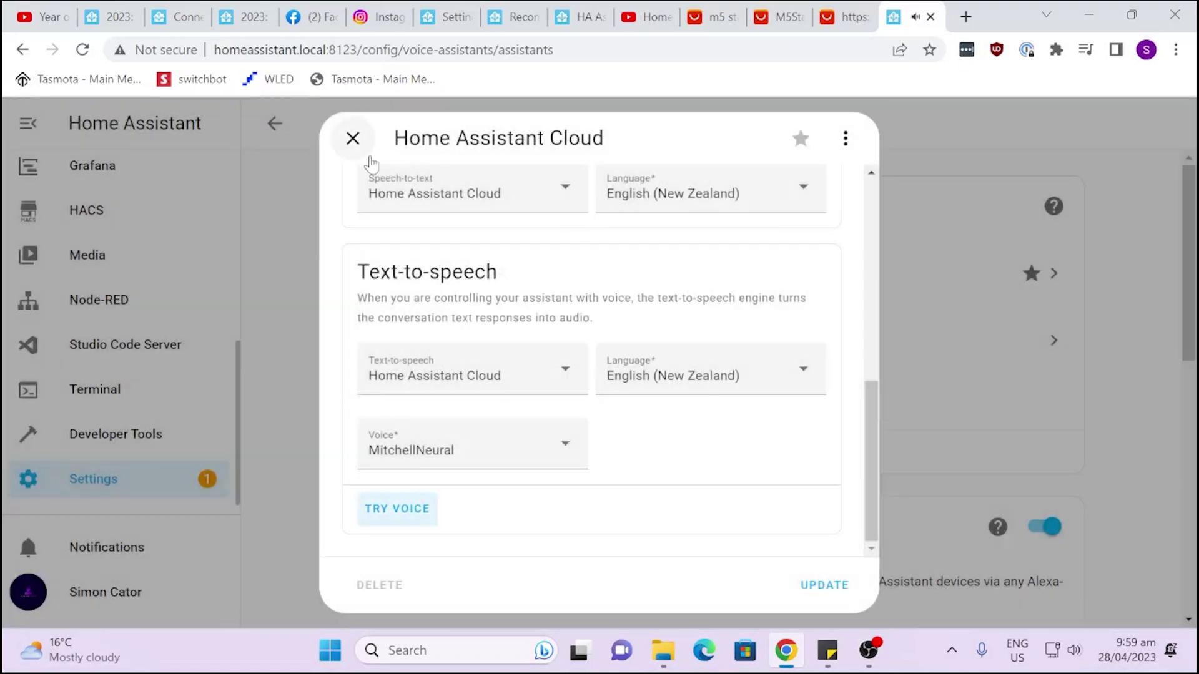
Switch the voice back to MollyNeural and close the assistant settings.
left_click(497, 460)
left_click(474, 493)
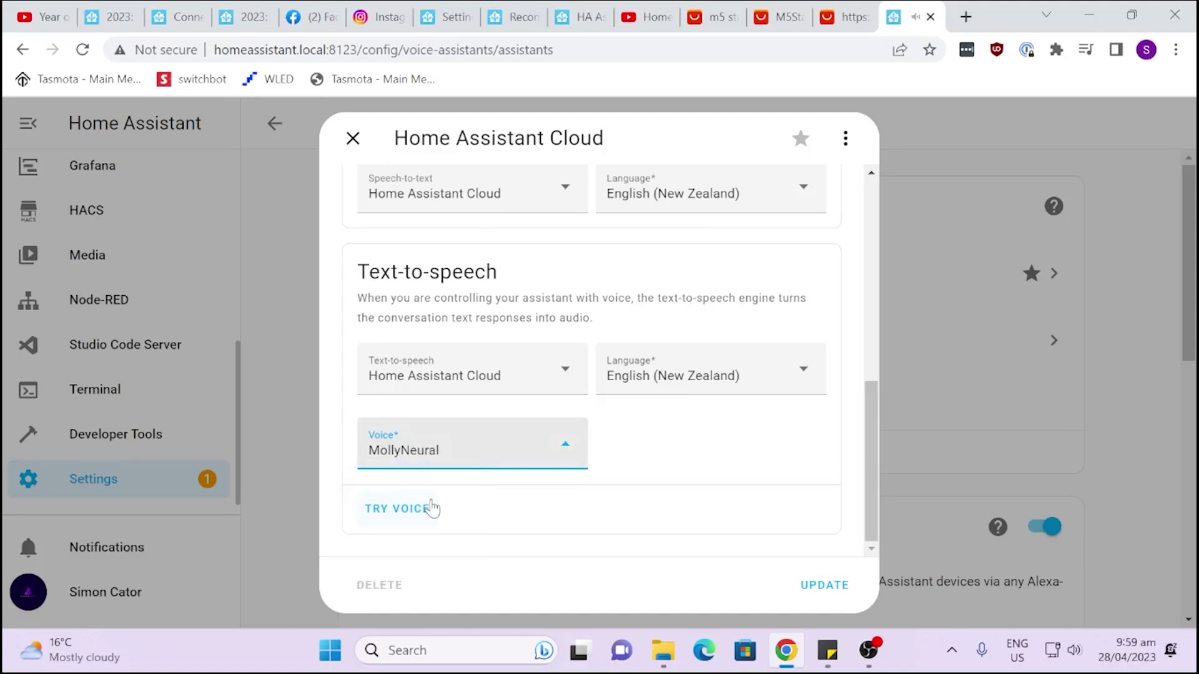
left_click(353, 138)
scroll(627, 443, "down", 8)
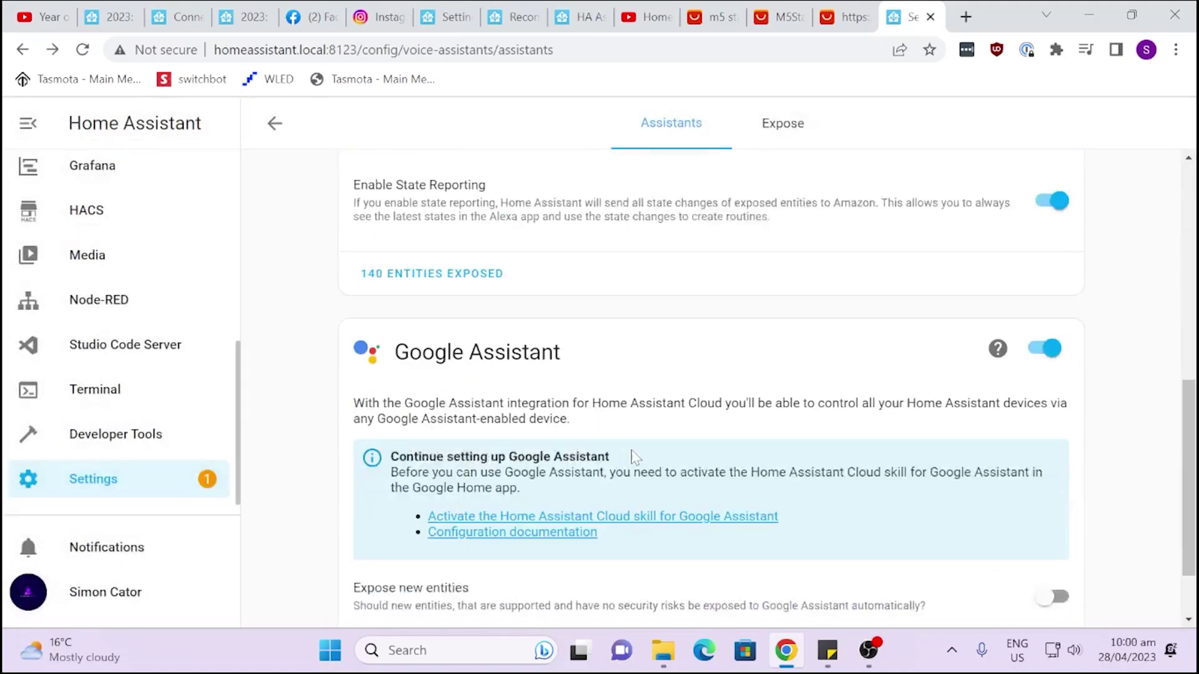
scroll(494, 490, "up", 9)
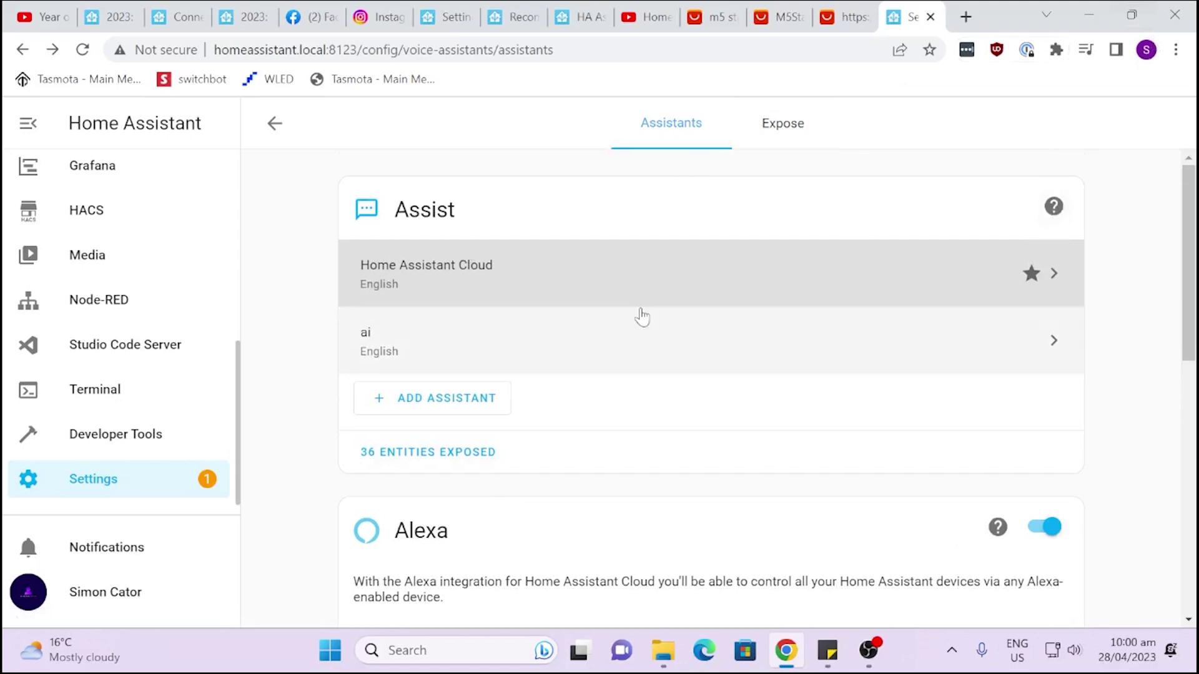
left_click(632, 280)
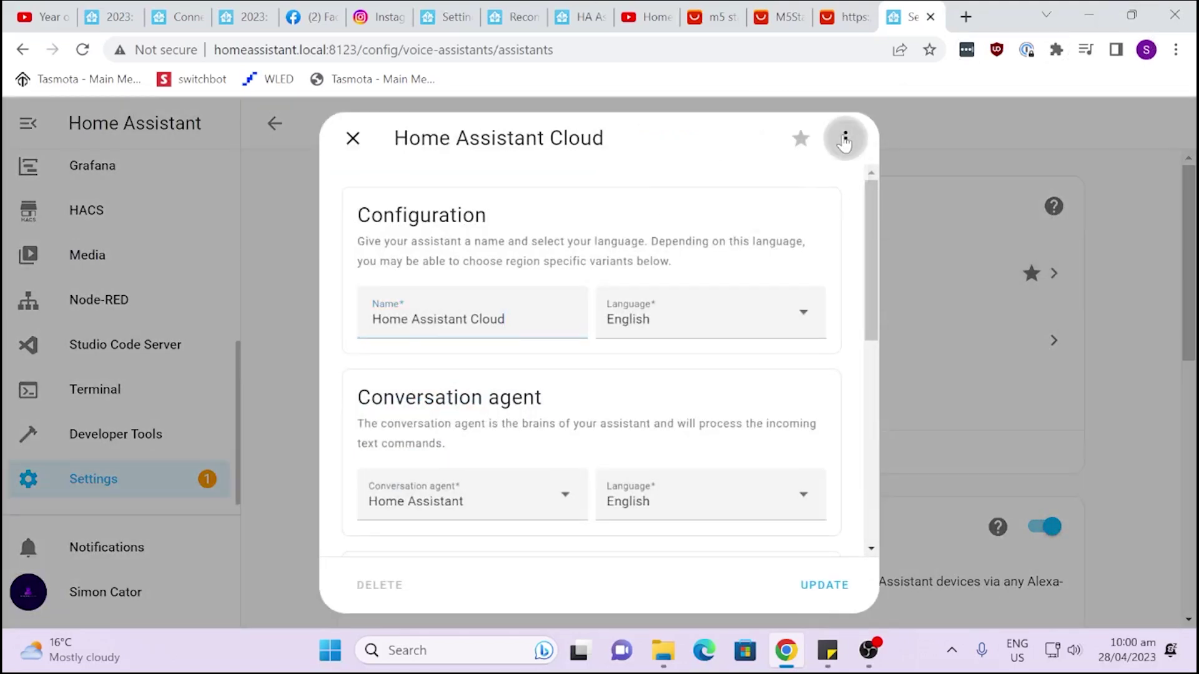
left_click(845, 138)
left_click(819, 186)
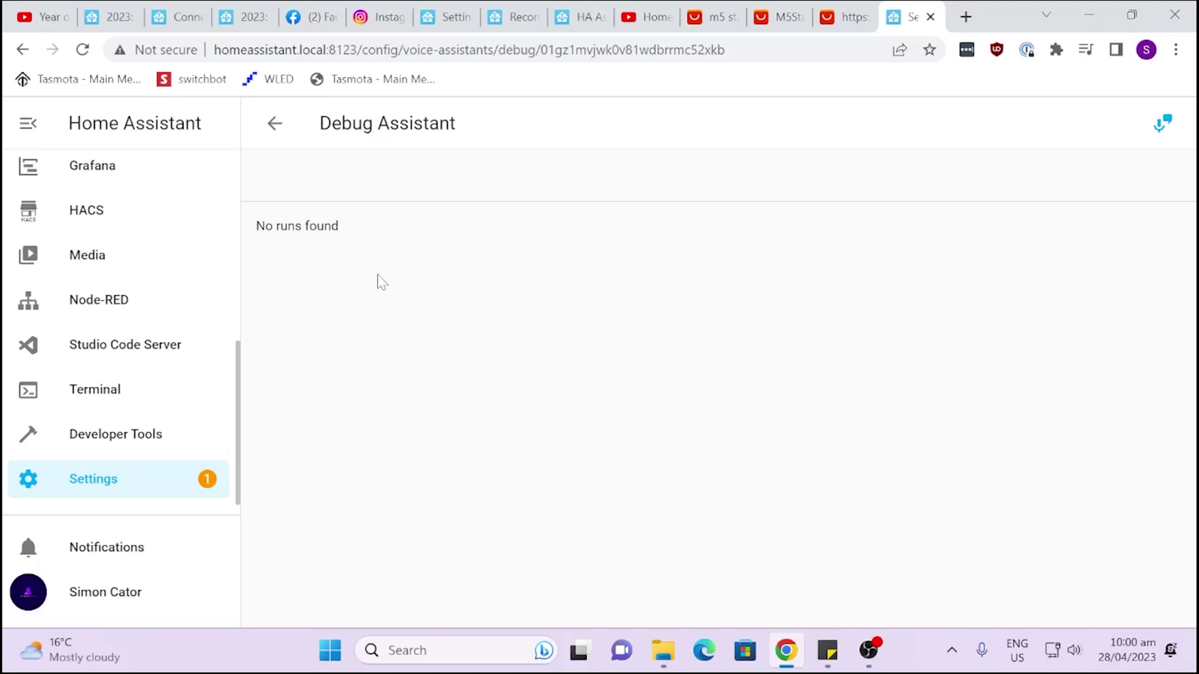
left_click(272, 128)
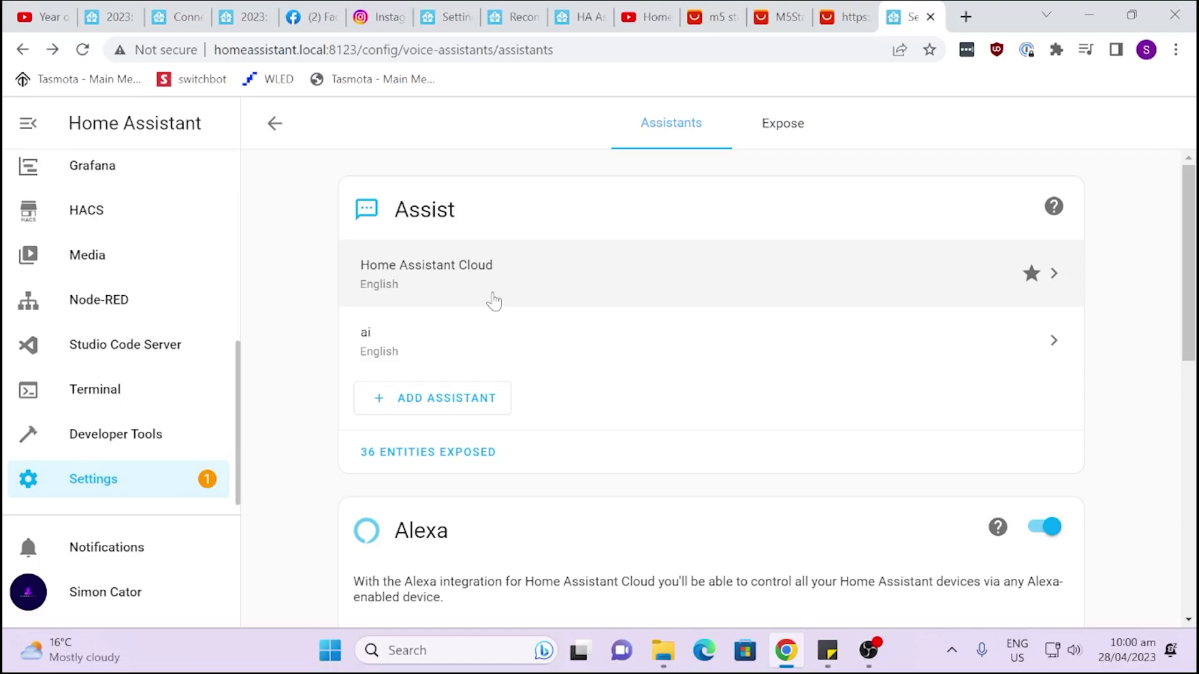
Browse the AliExpress listing for the M5Stack ATOM Echo Smart Speaker kit at NZ$23.11.
left_click(717, 20)
left_click(777, 17)
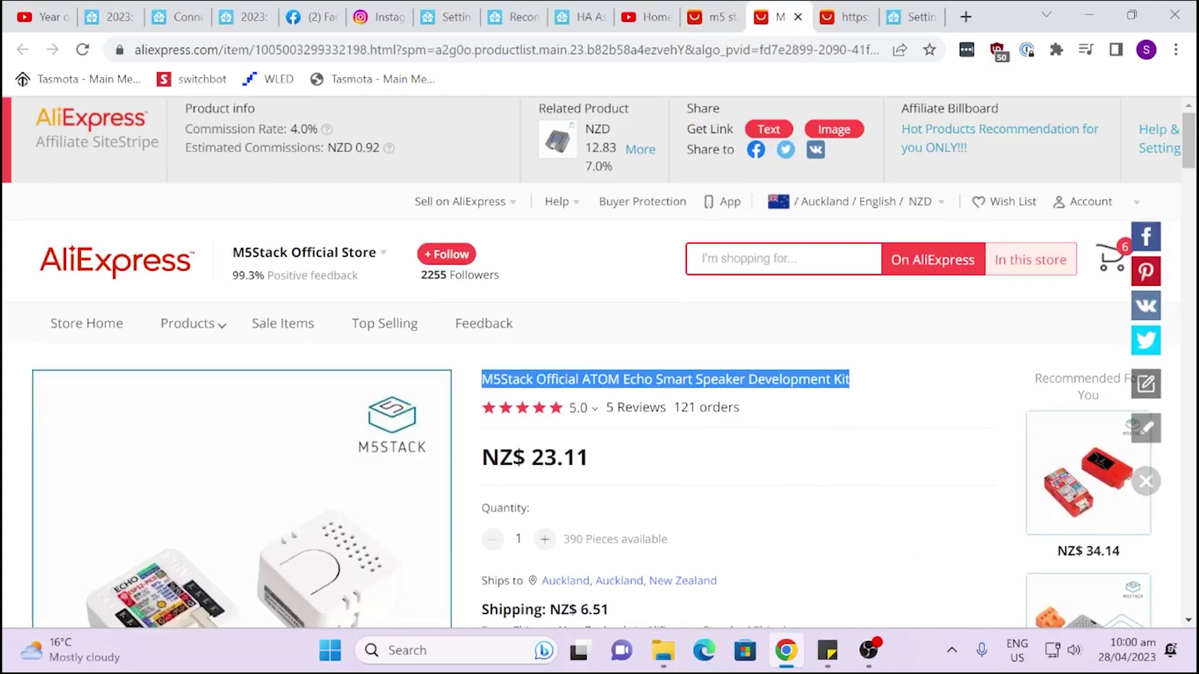
scroll(944, 414, "down", 3)
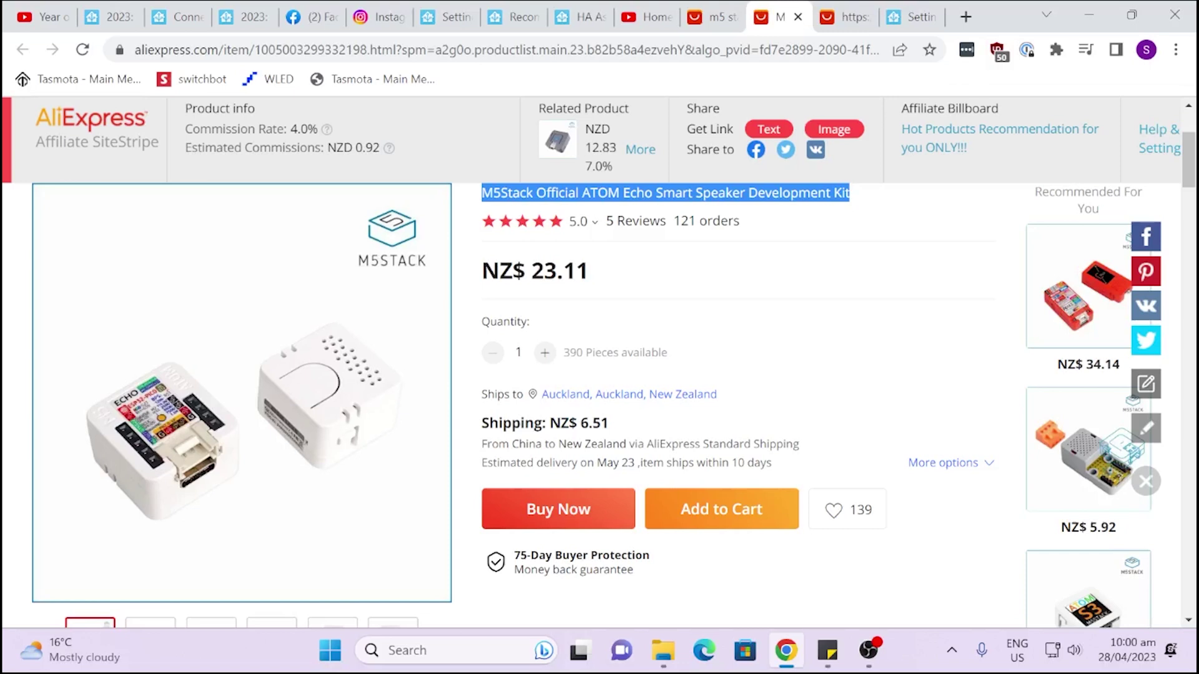
scroll(743, 381, "up", 1)
scroll(752, 423, "down", 1)
scroll(875, 400, "up", 1)
scroll(704, 416, "down", 1)
scroll(754, 429, "down", 5)
scroll(751, 431, "up", 4)
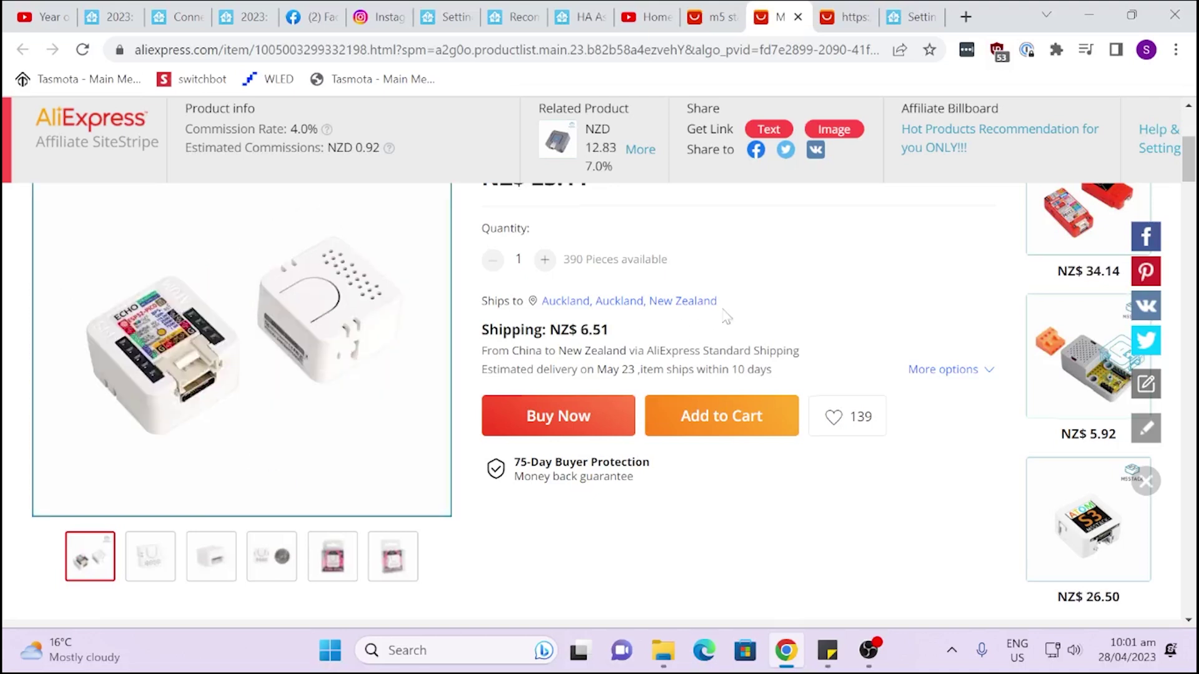
scroll(600, 406, "up", 3)
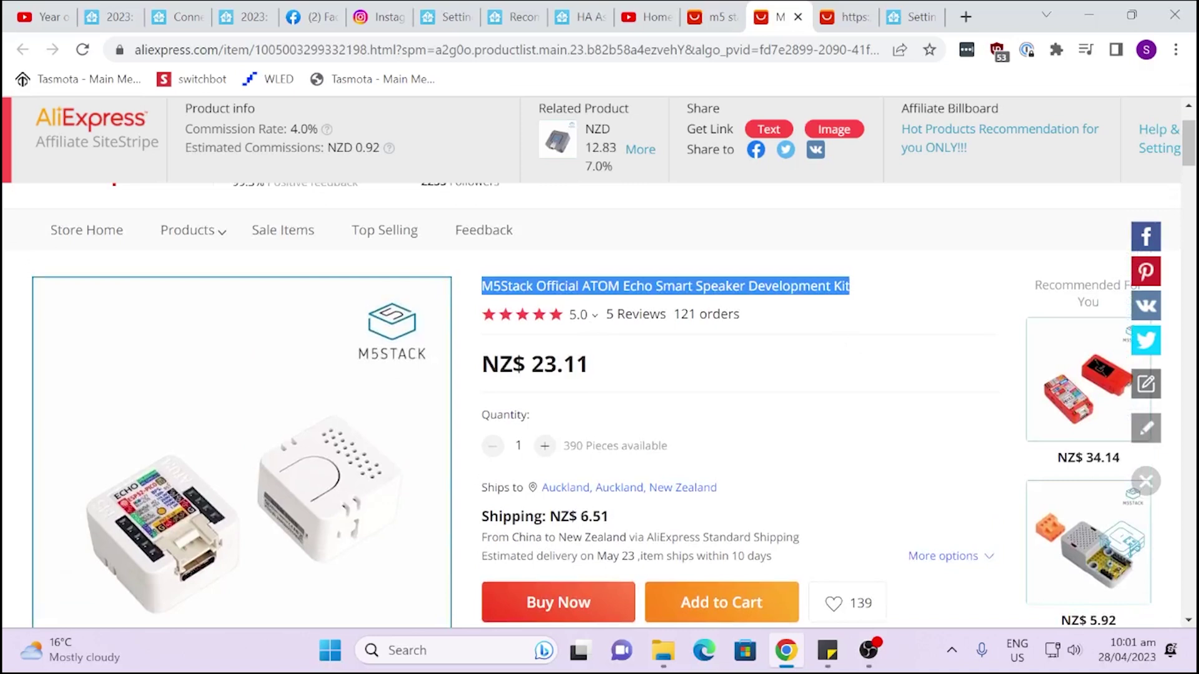
scroll(599, 406, "down", 2)
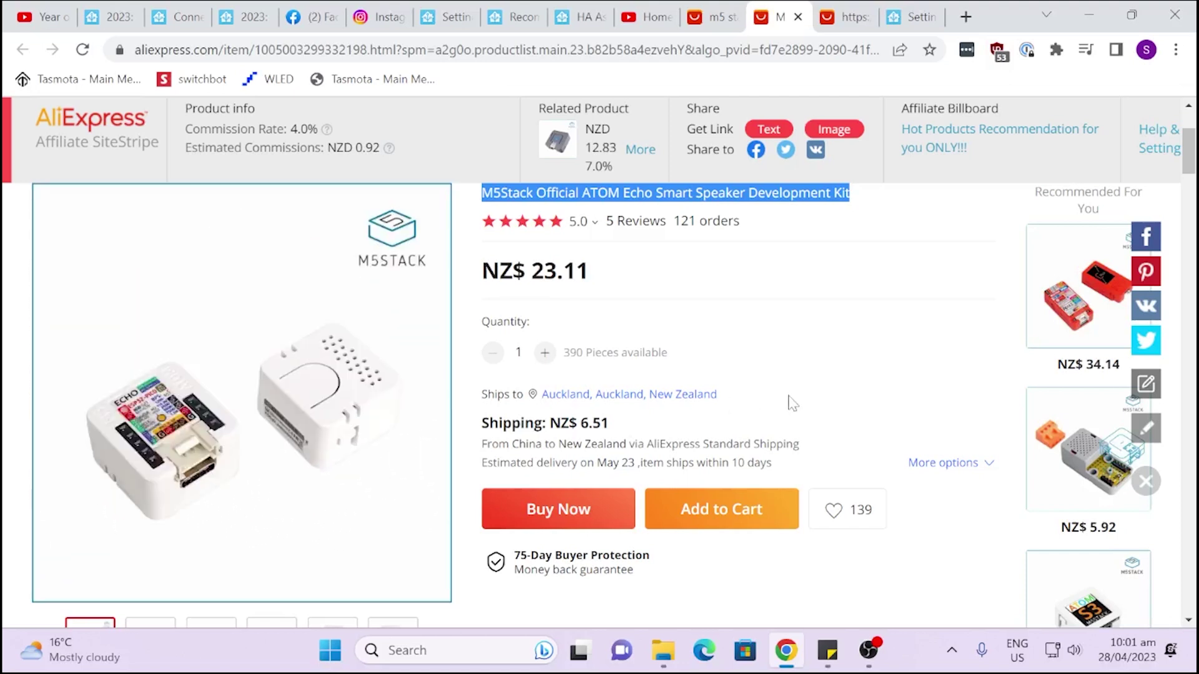
scroll(789, 487, "down", 3)
scroll(788, 485, "up", 3)
Return to Home Assistant's Overview dashboard and open the Assist dialog with Home Assistant Cloud.
left_click(915, 16)
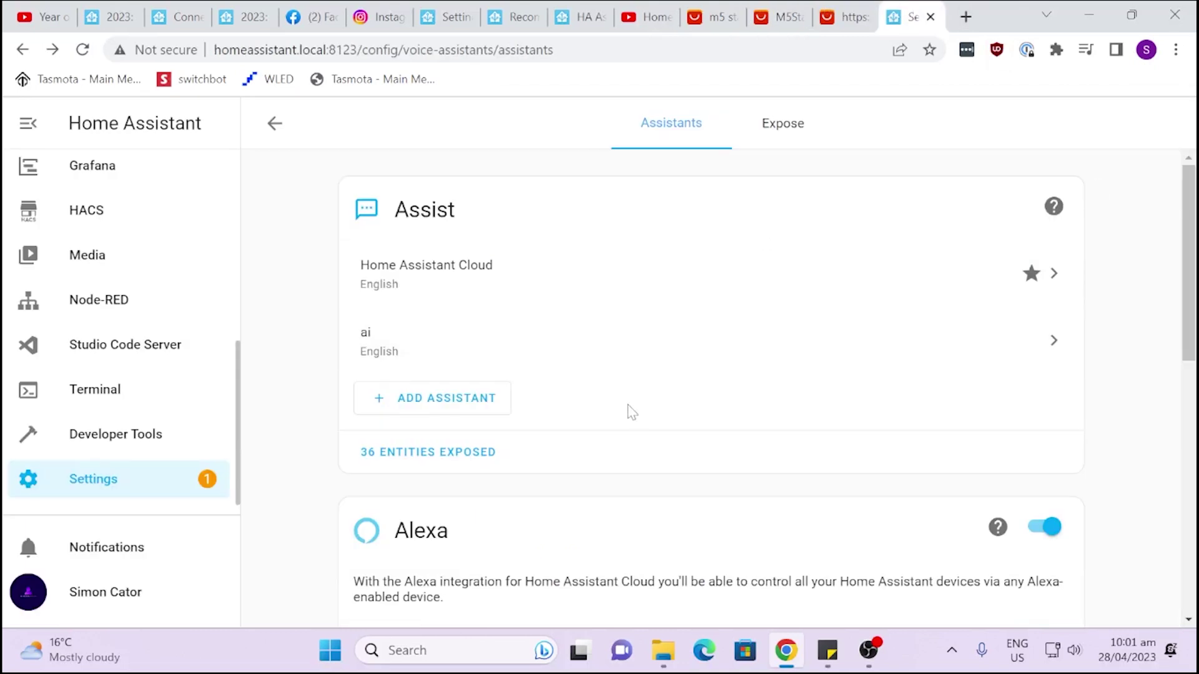
scroll(106, 194, "up", 8)
left_click(101, 181)
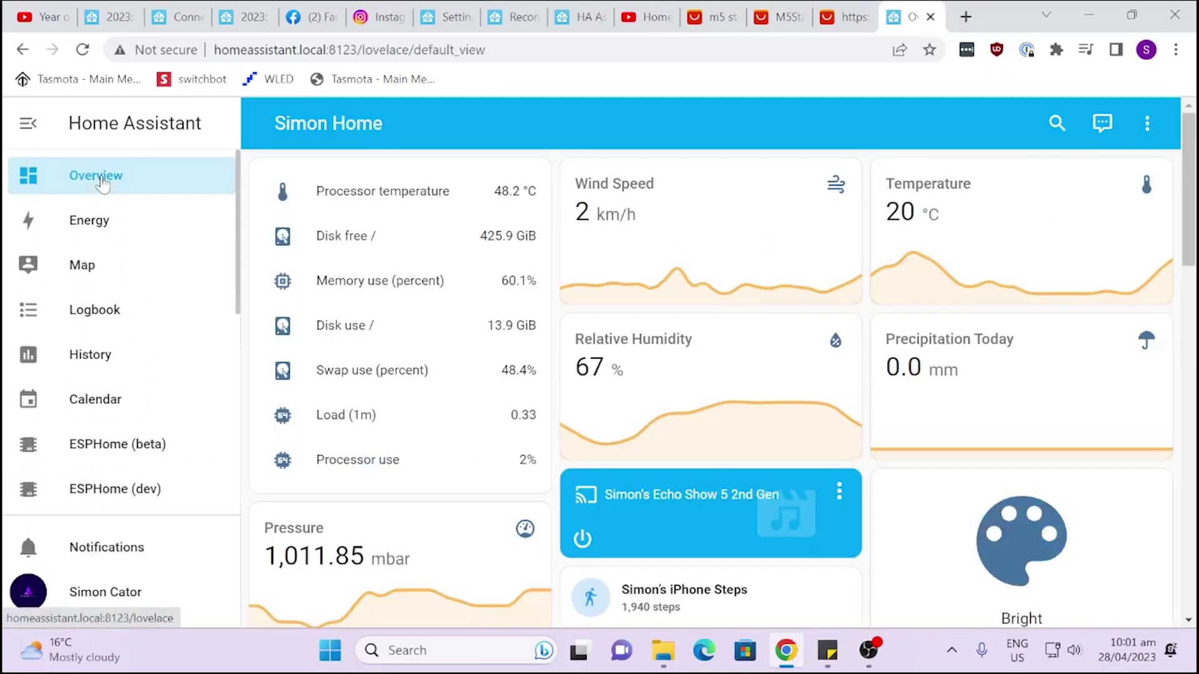
left_click(1147, 123)
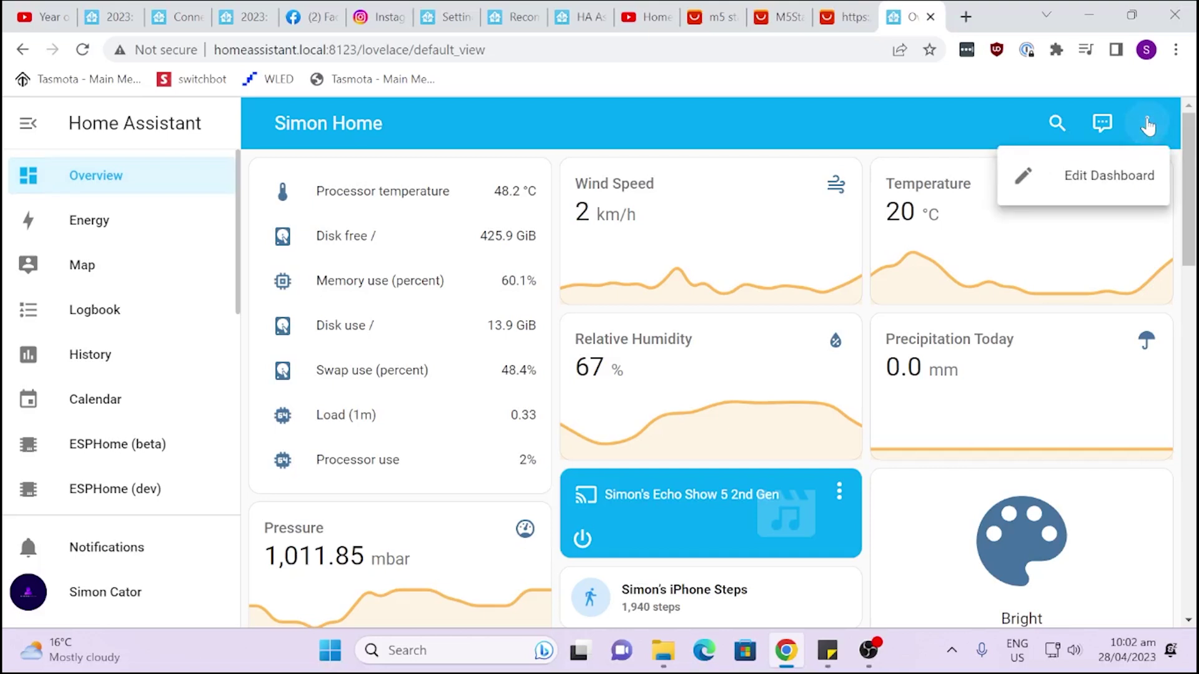
left_click(1101, 125)
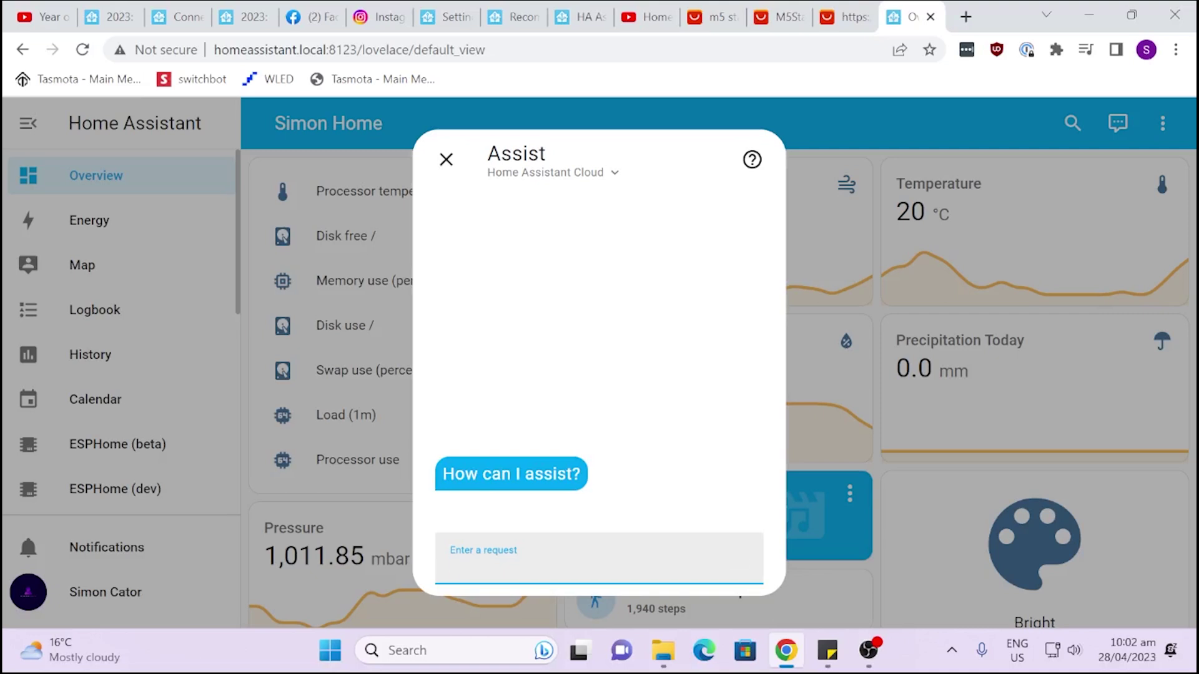
Send "turn on bed lamp" to Assist and get the reply "Turned on light".
type("turn on bed lampo")
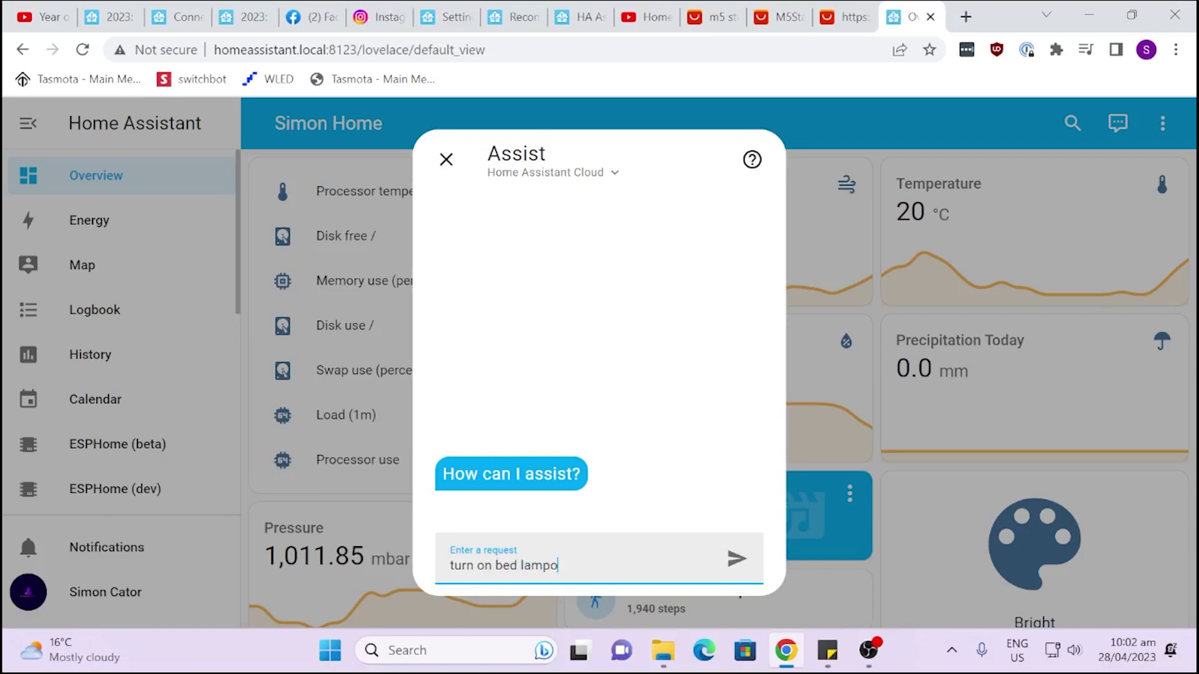
key("BackSpace")
left_click(738, 561)
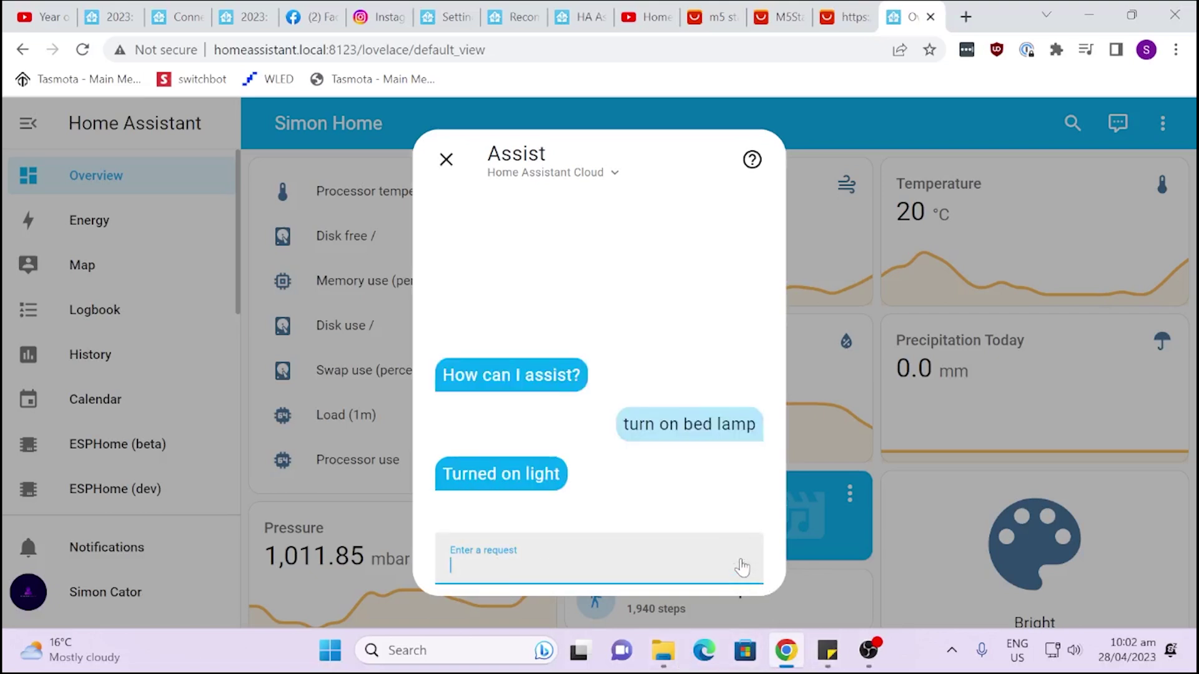